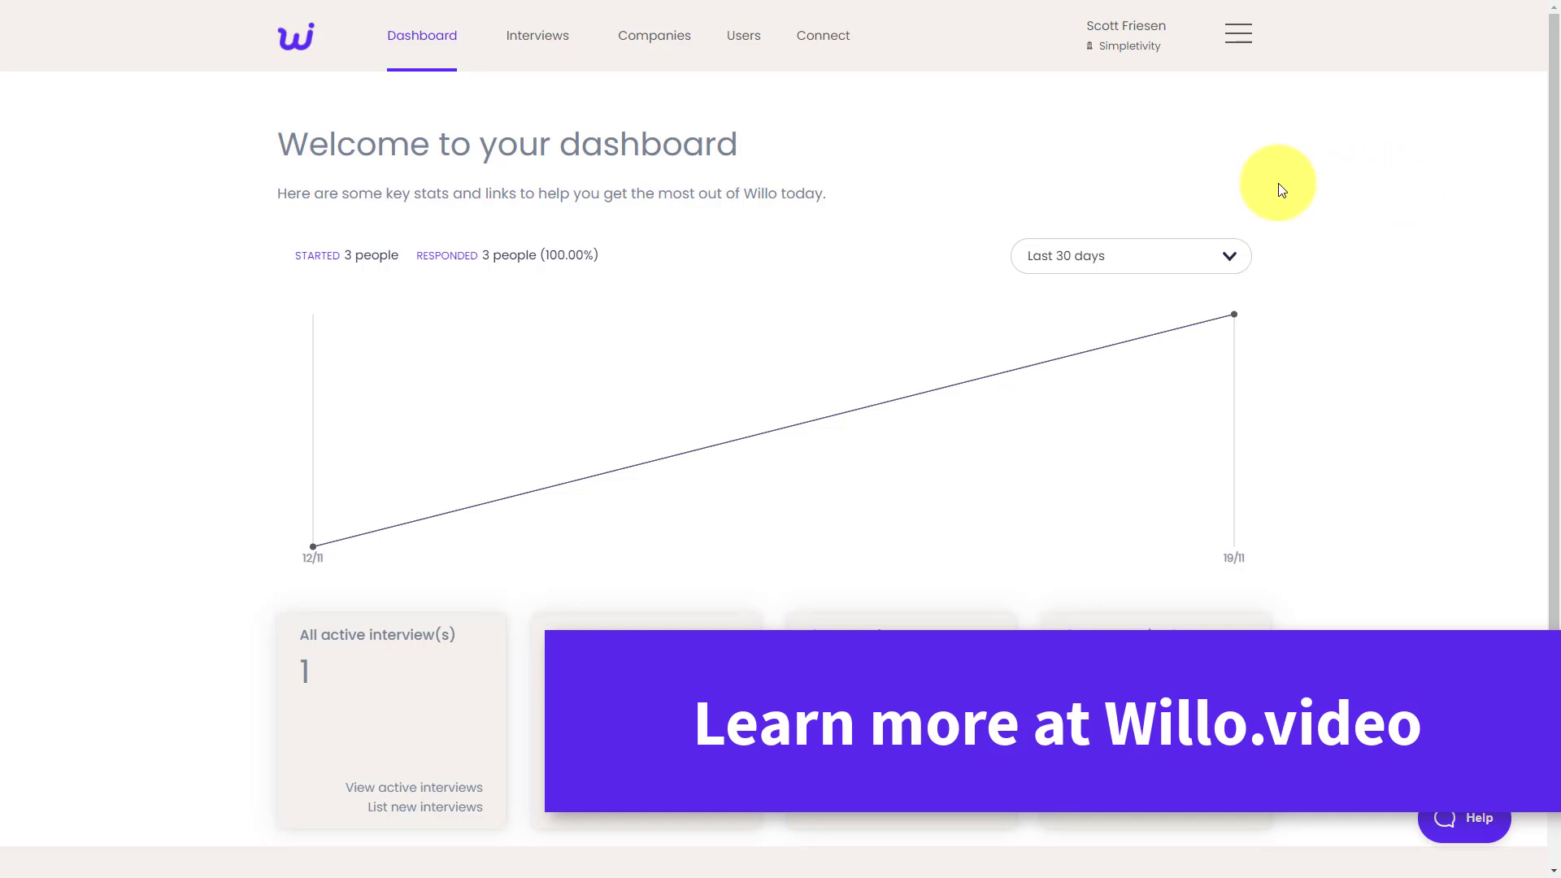
- From the interviews list, create an interview titled 'Marketing Manager' assigned to Simple Inc
click(544, 37)
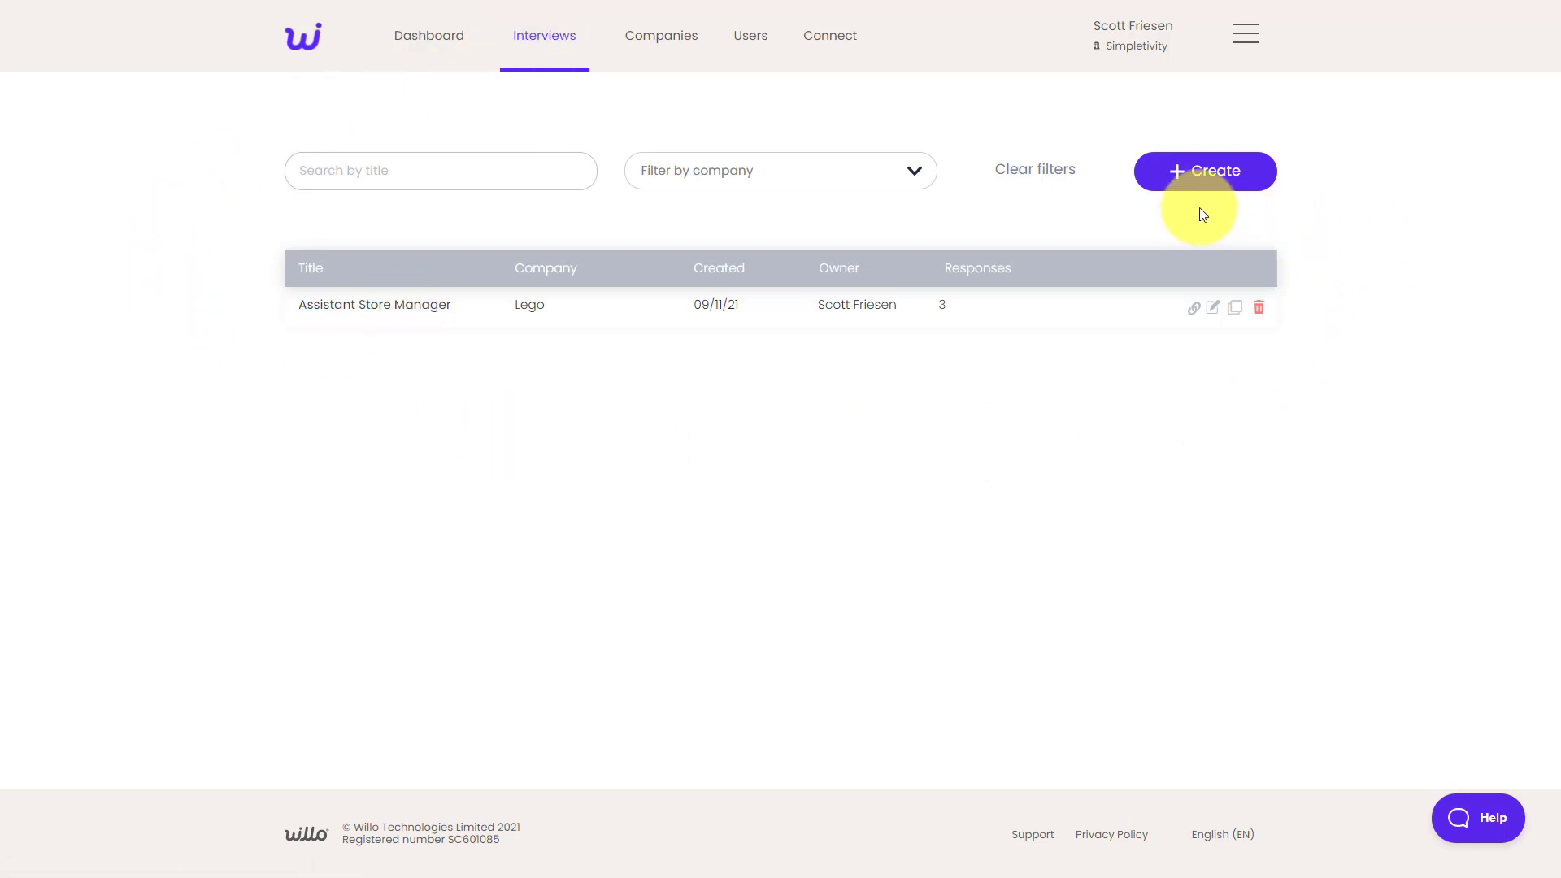
click(1199, 176)
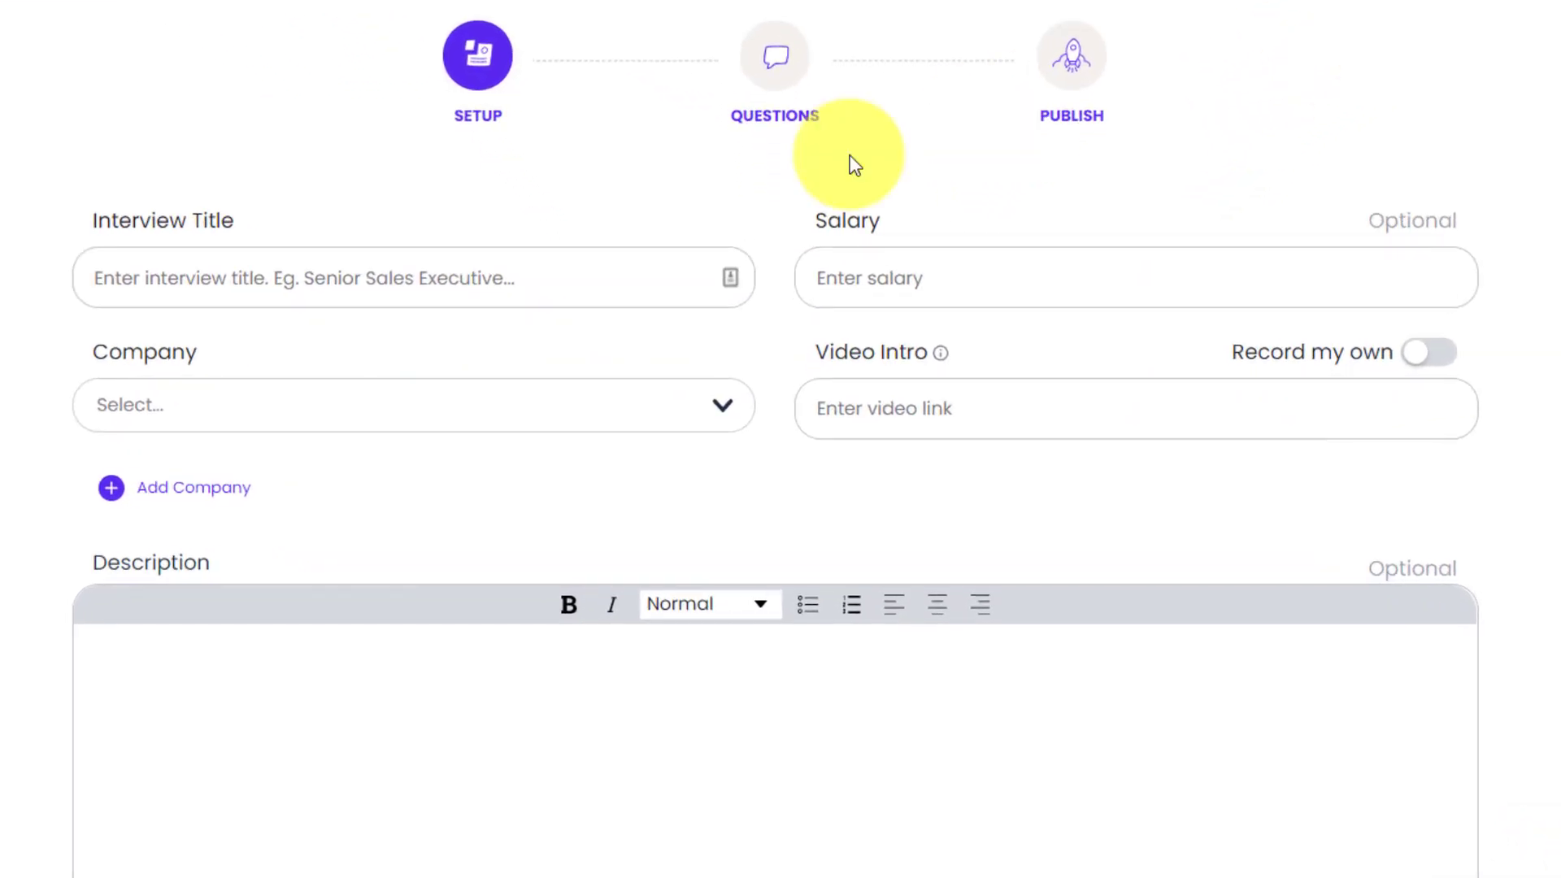
click(324, 273)
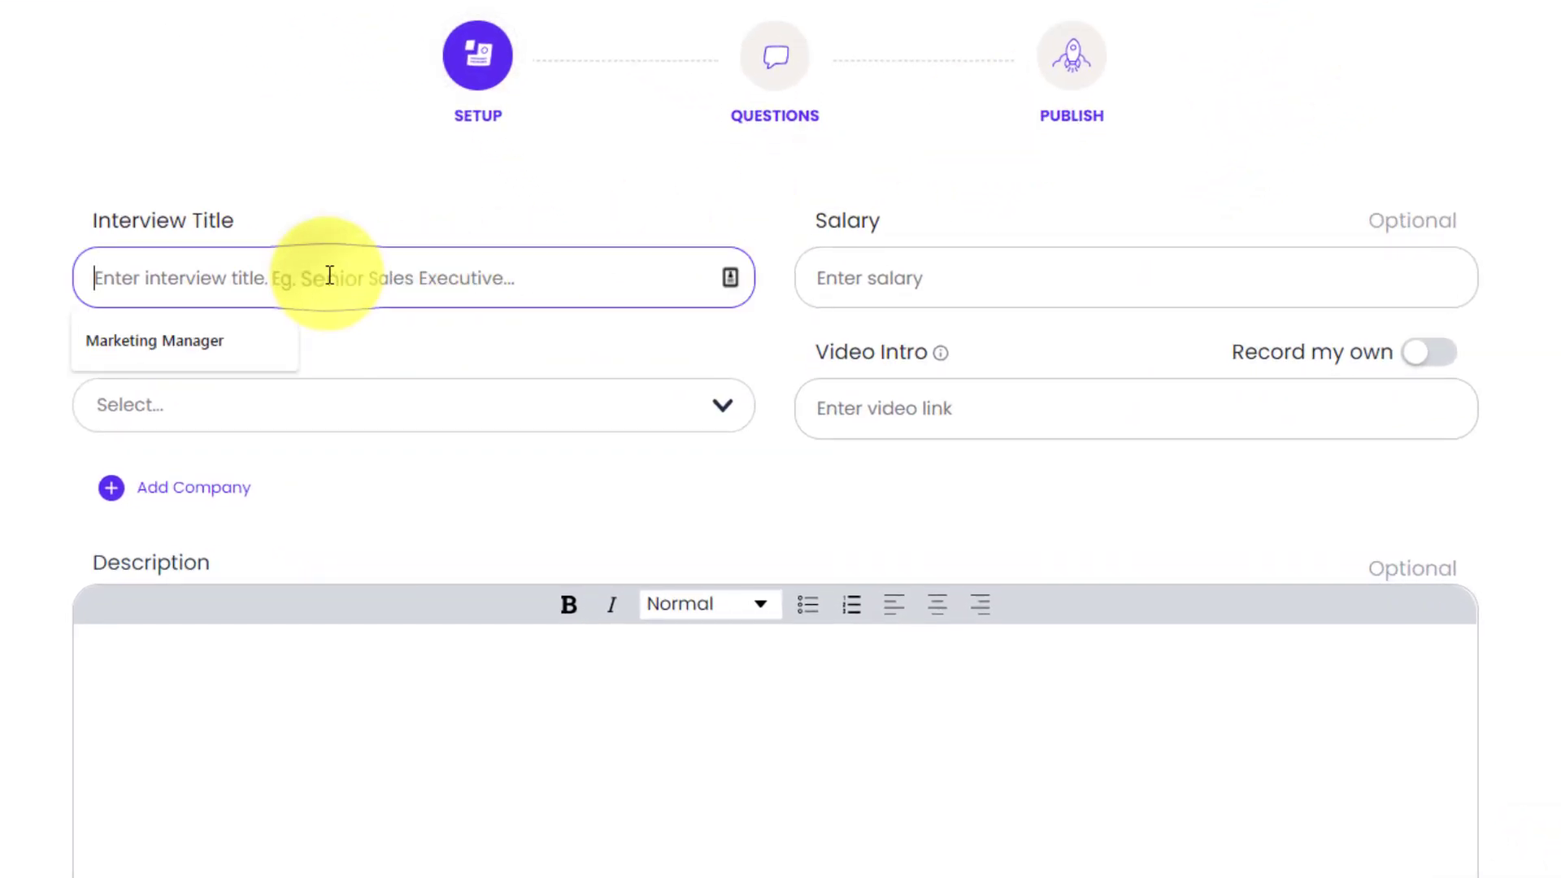
click(217, 343)
click(13, 279)
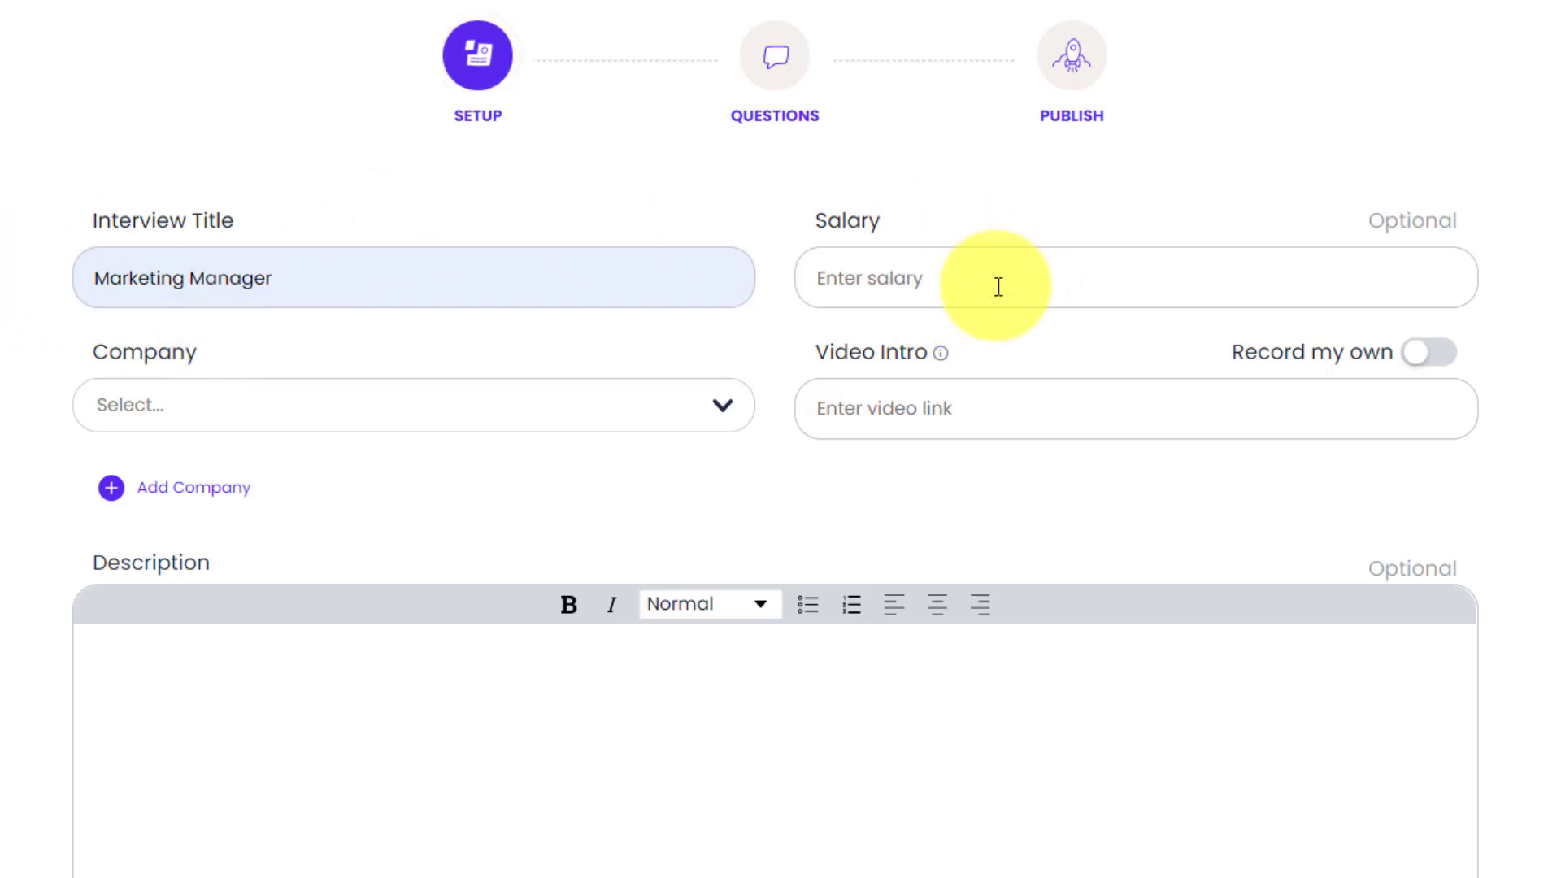
click(715, 405)
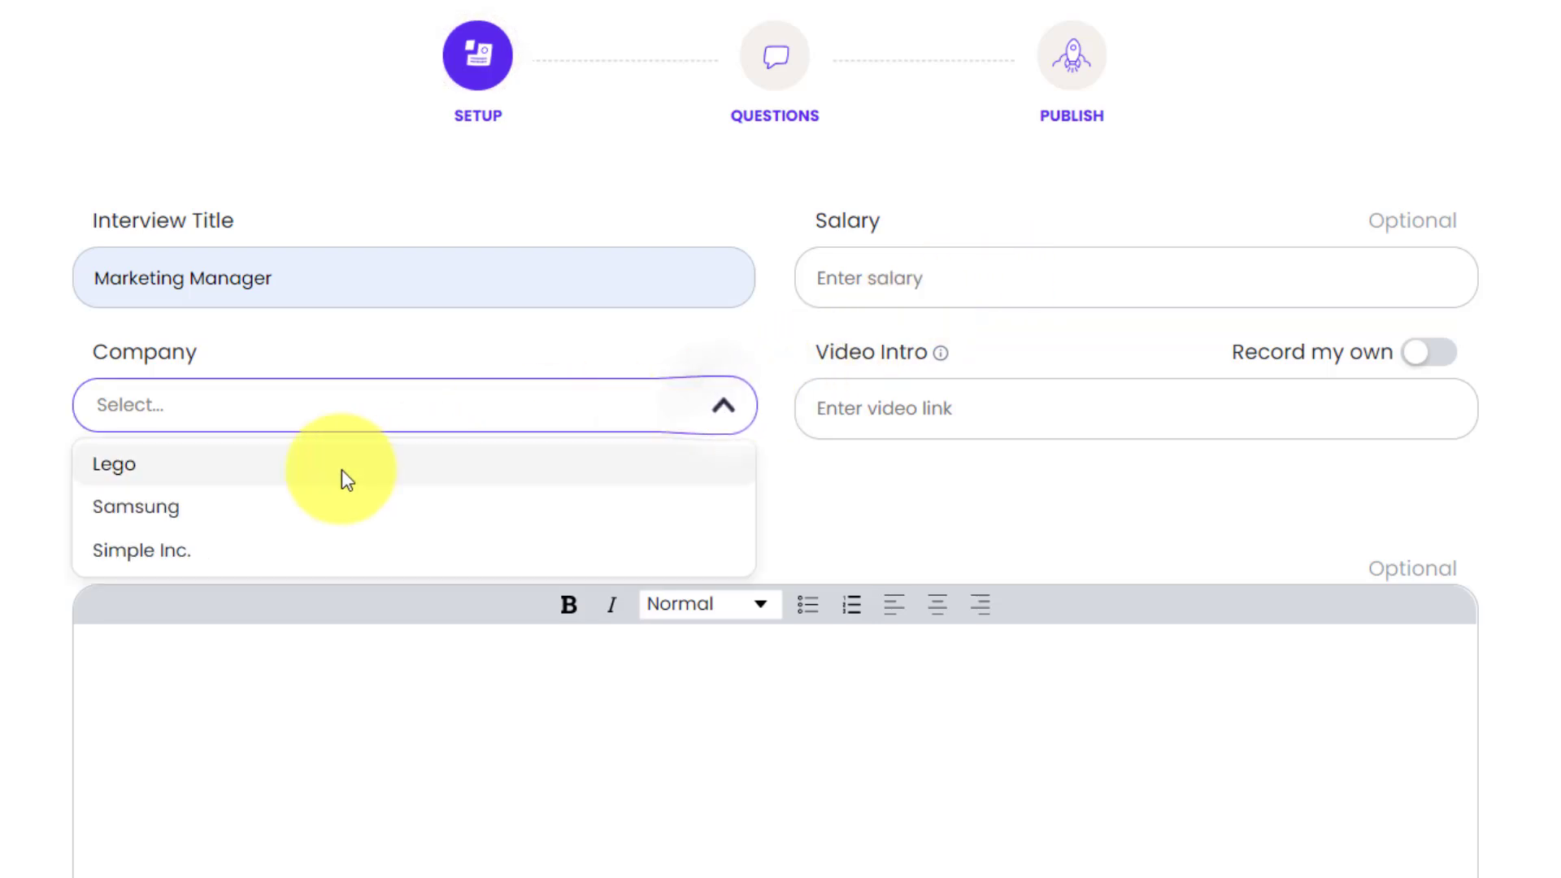
click(137, 556)
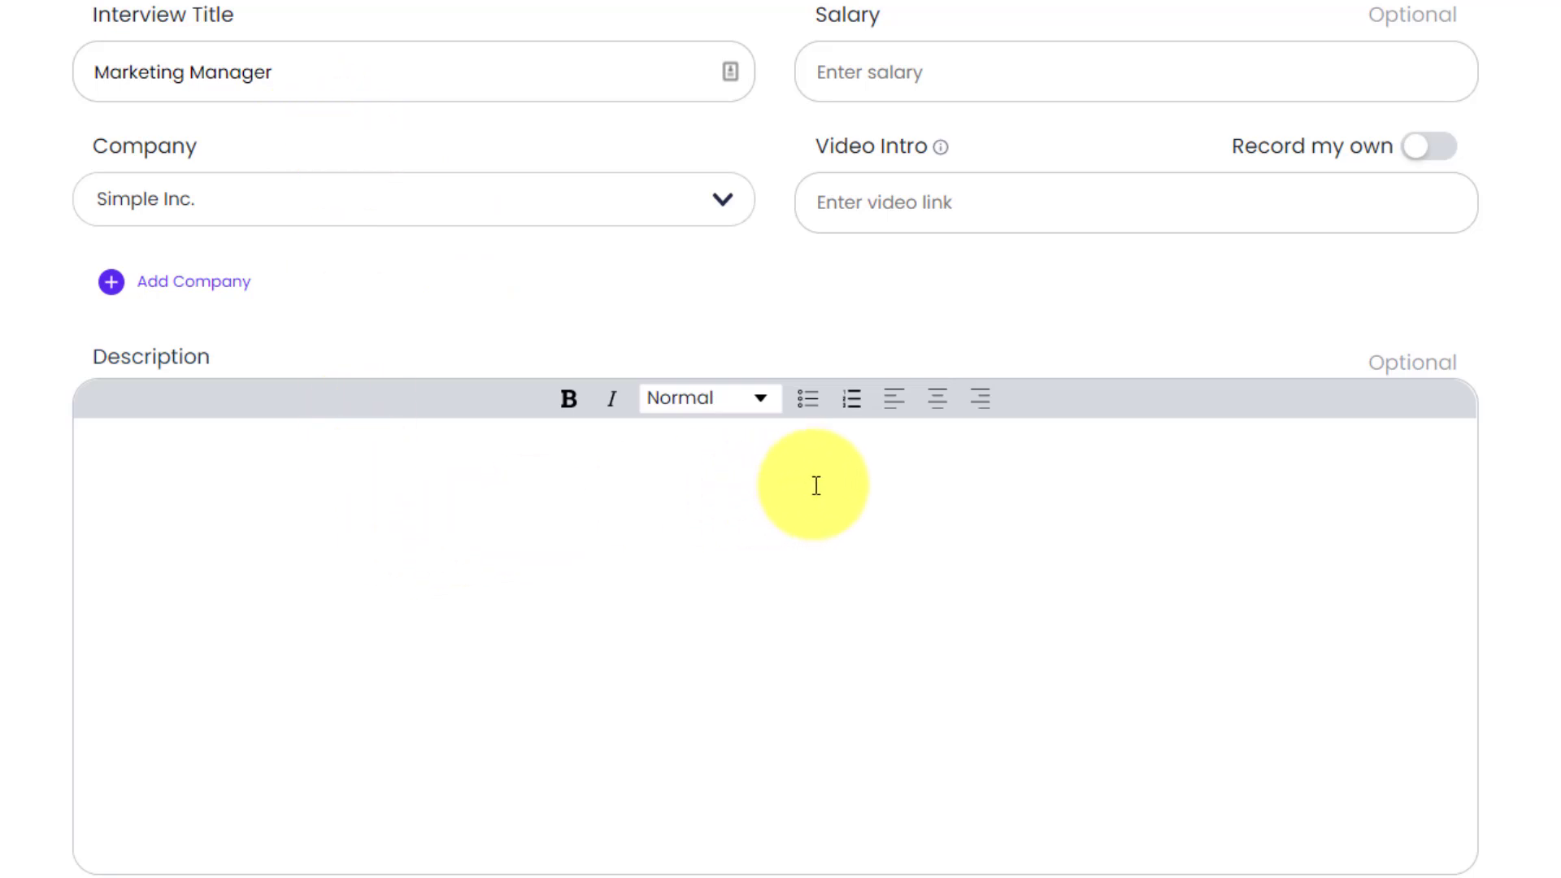
scroll(829, 476, down, 2)
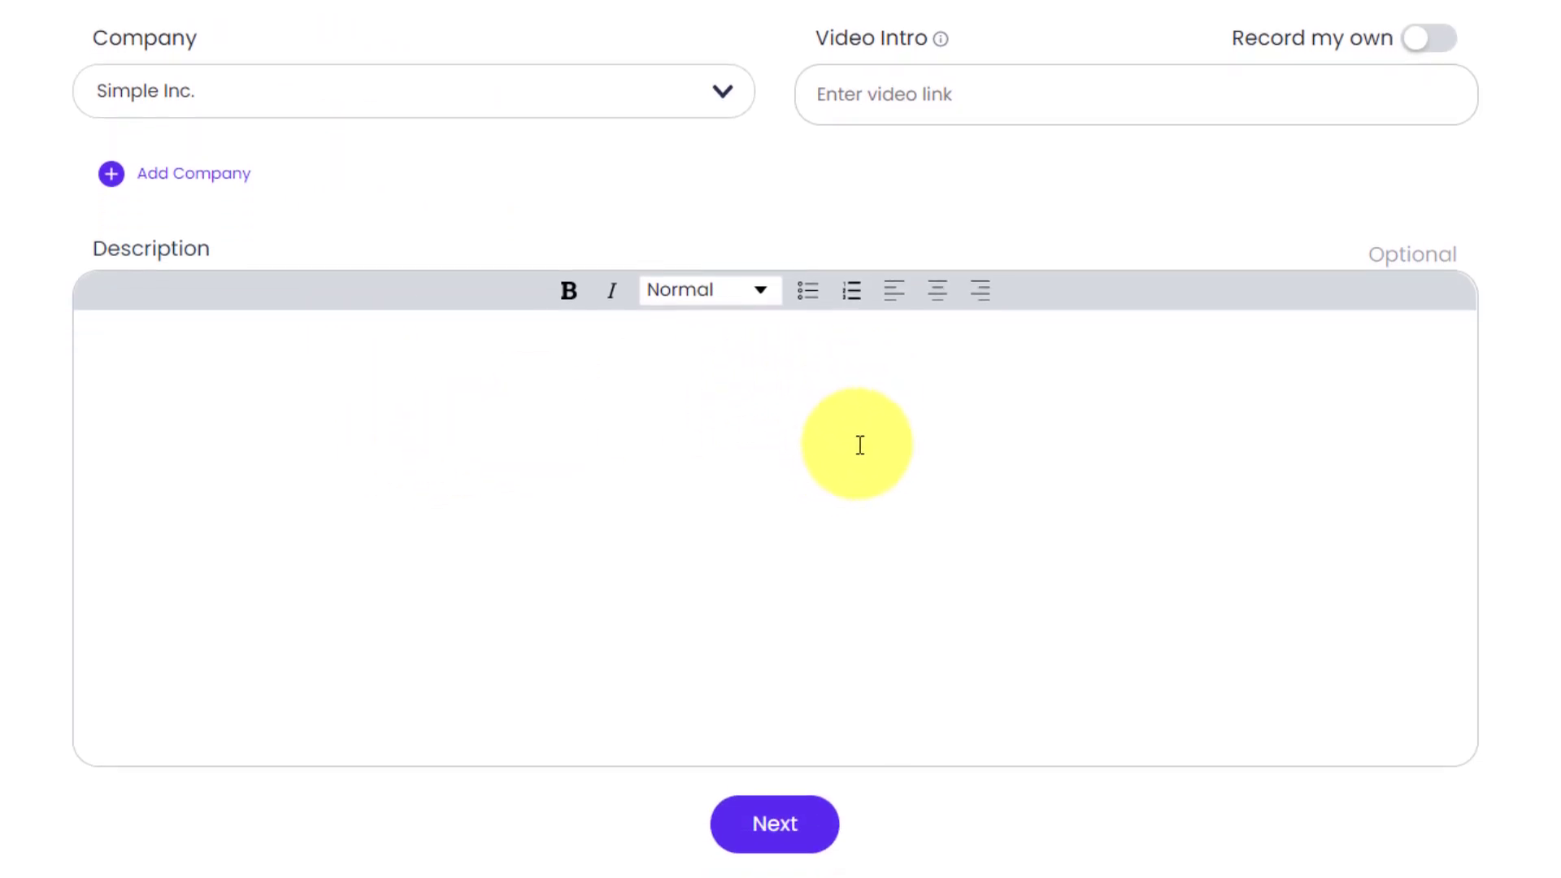
- On the Questions step, choose the suggested question 'Tell me about yourself...' as question 1
click(771, 830)
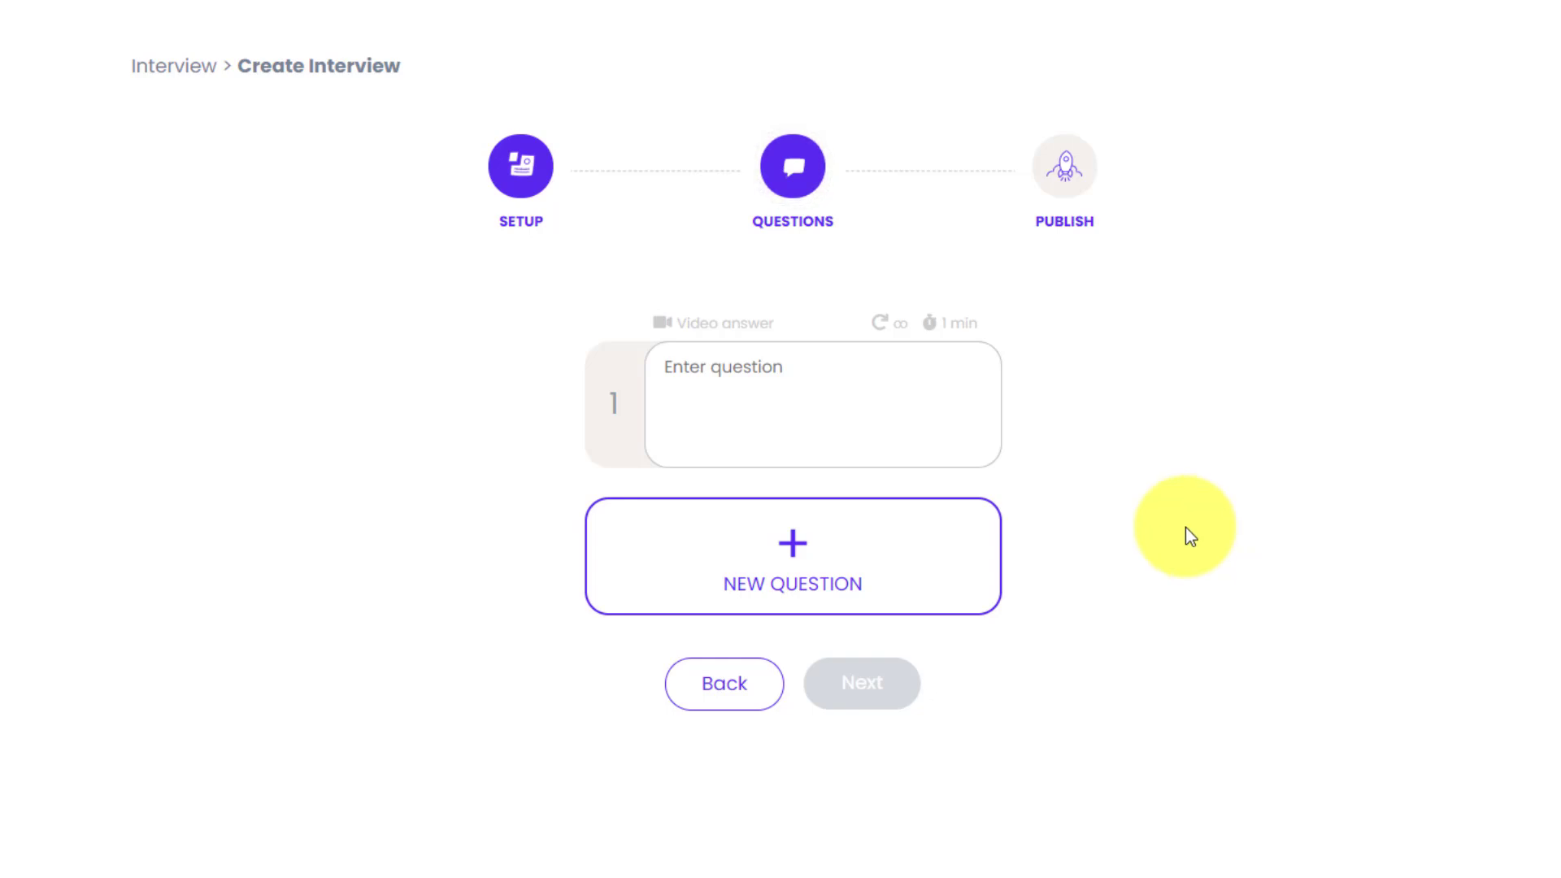
click(710, 367)
text(Tell me)
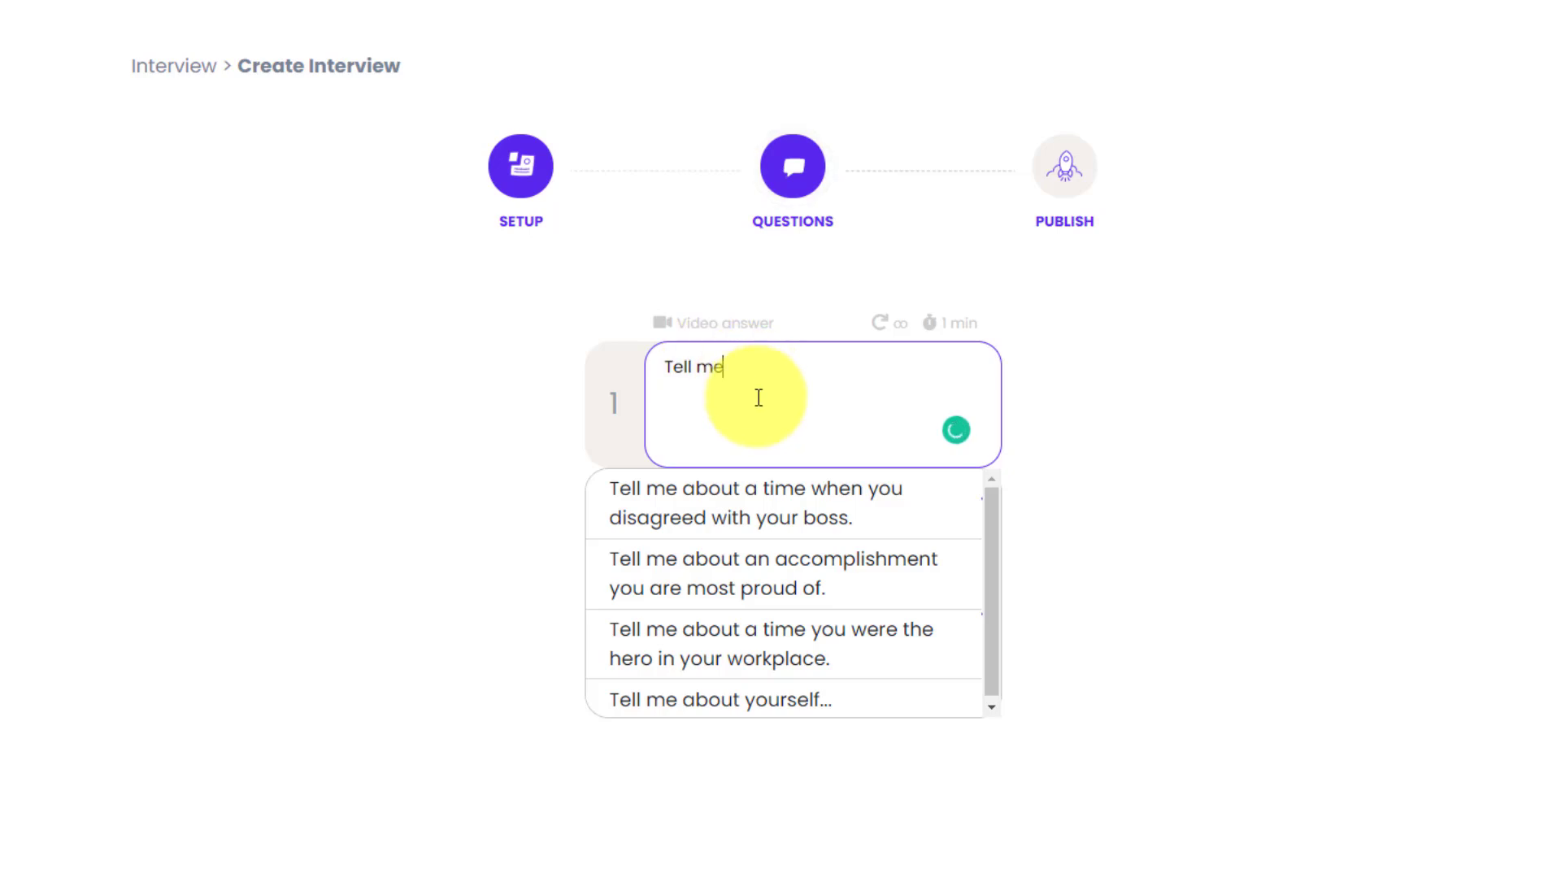
click(694, 702)
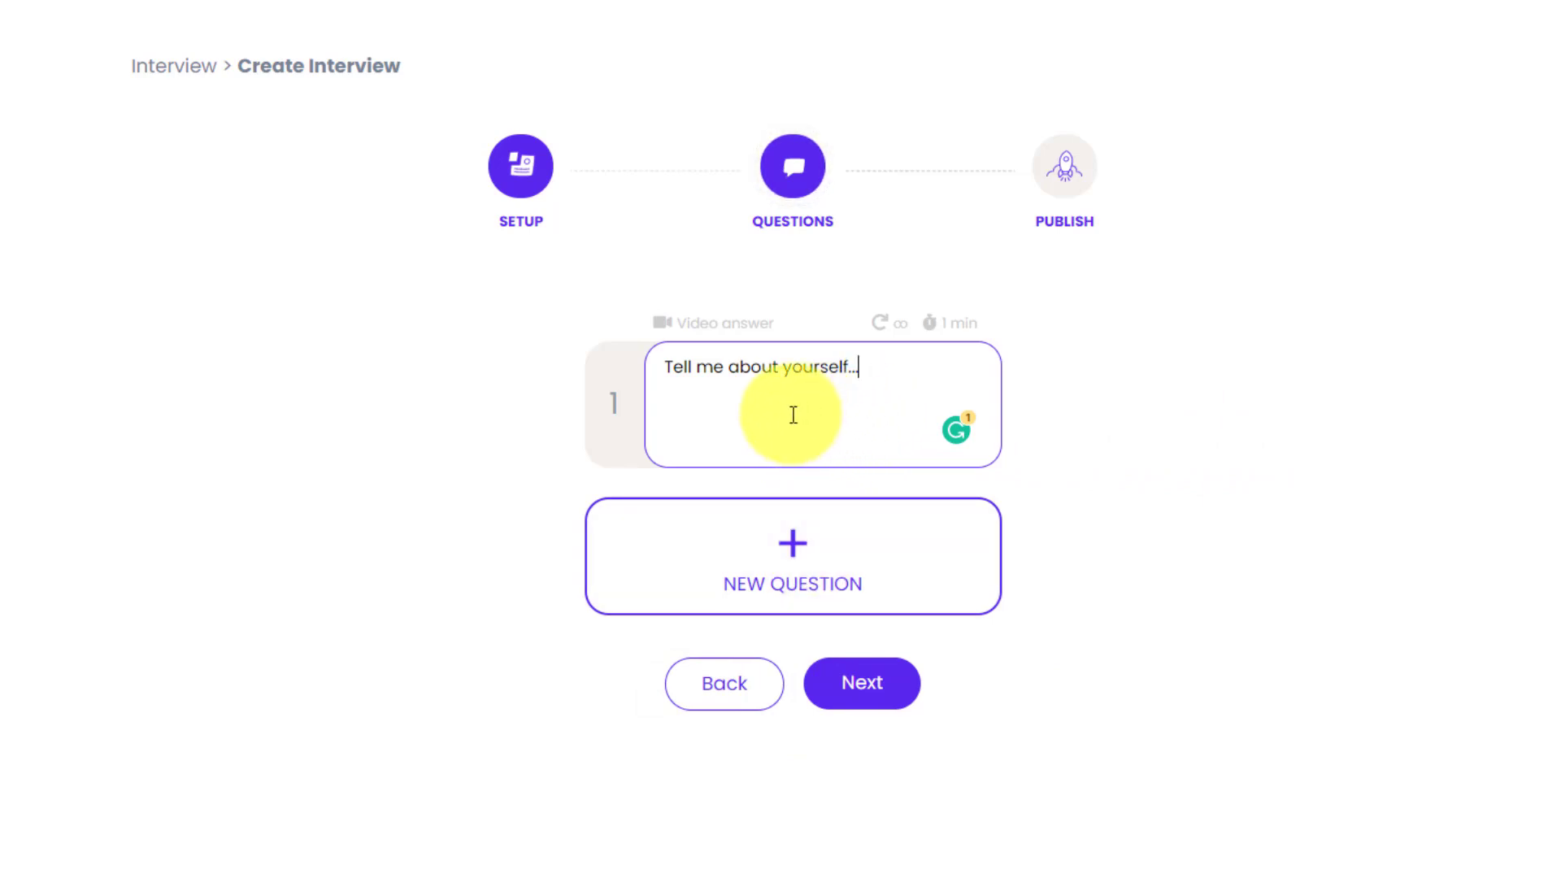
- Keep Video as the answer type and 1 min as the maximum answer length
click(737, 338)
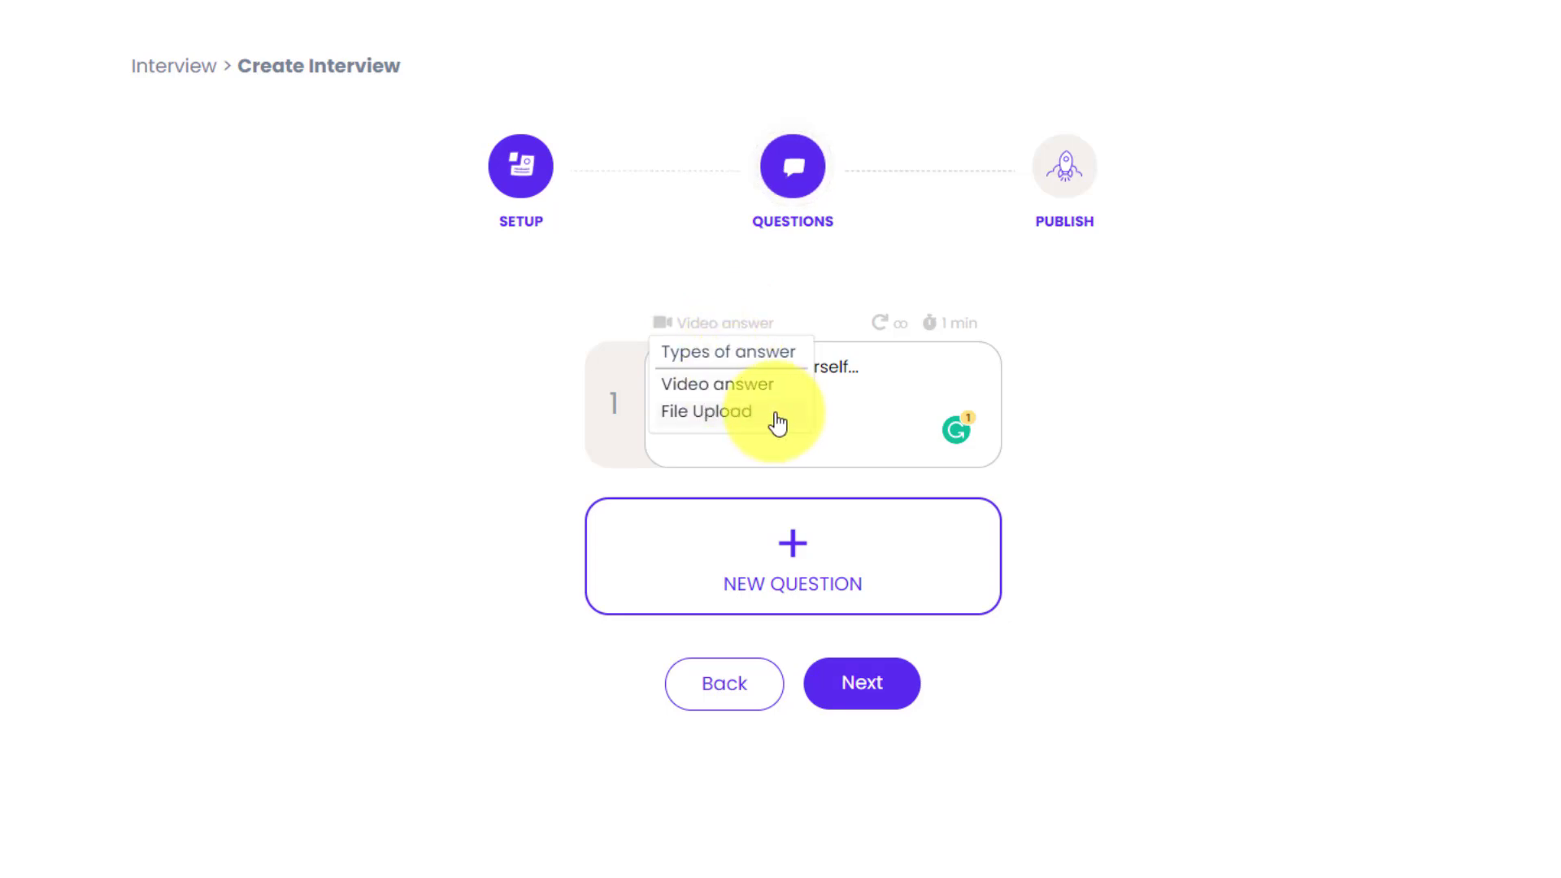
click(1116, 352)
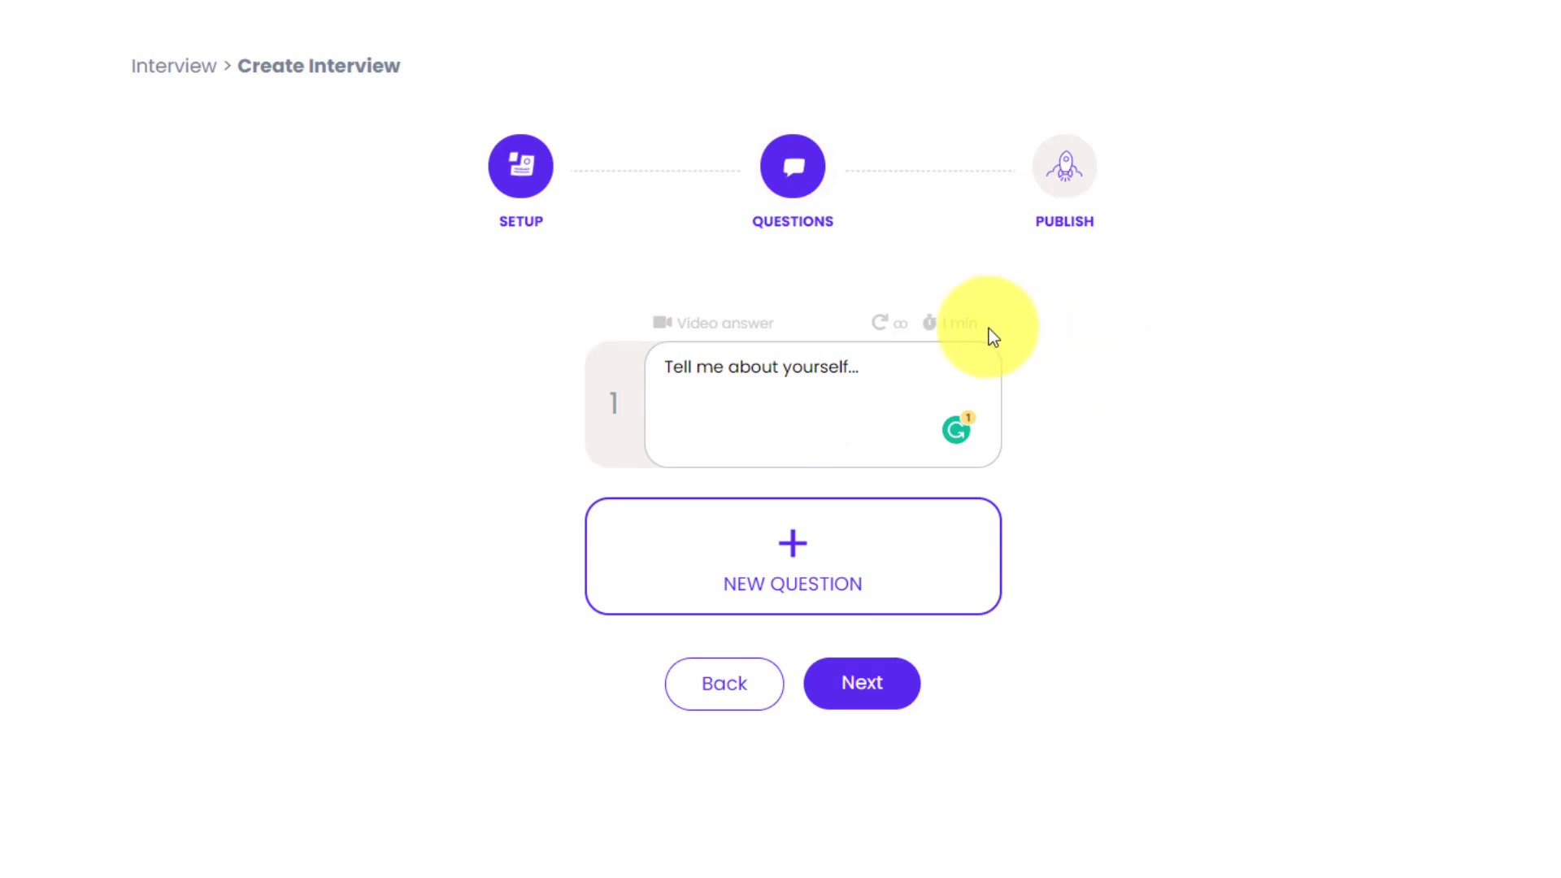
mouse_move(888, 324)
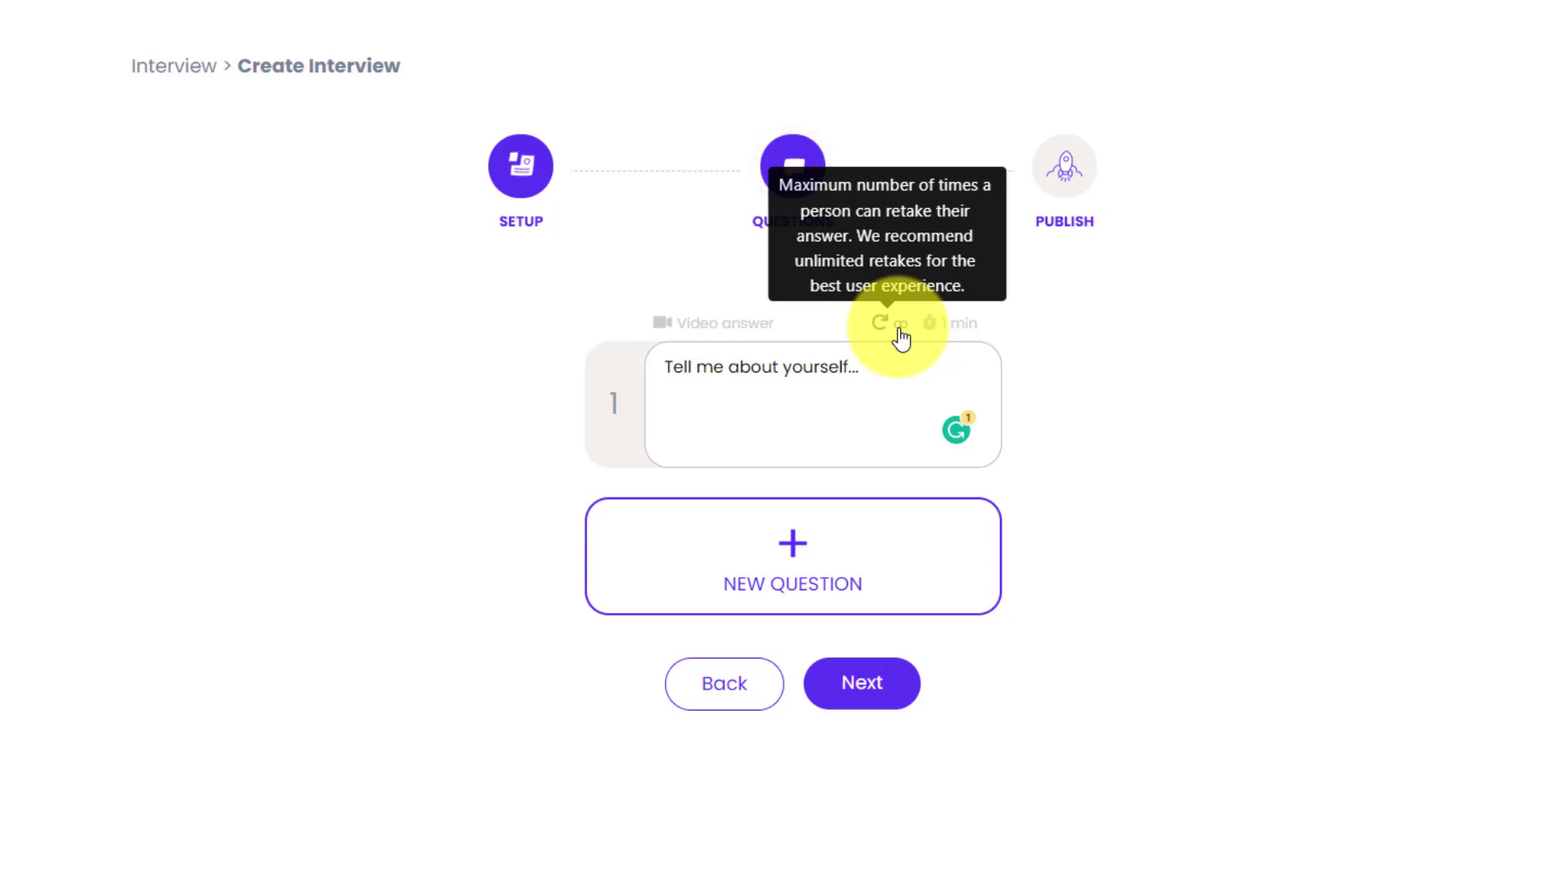
click(950, 331)
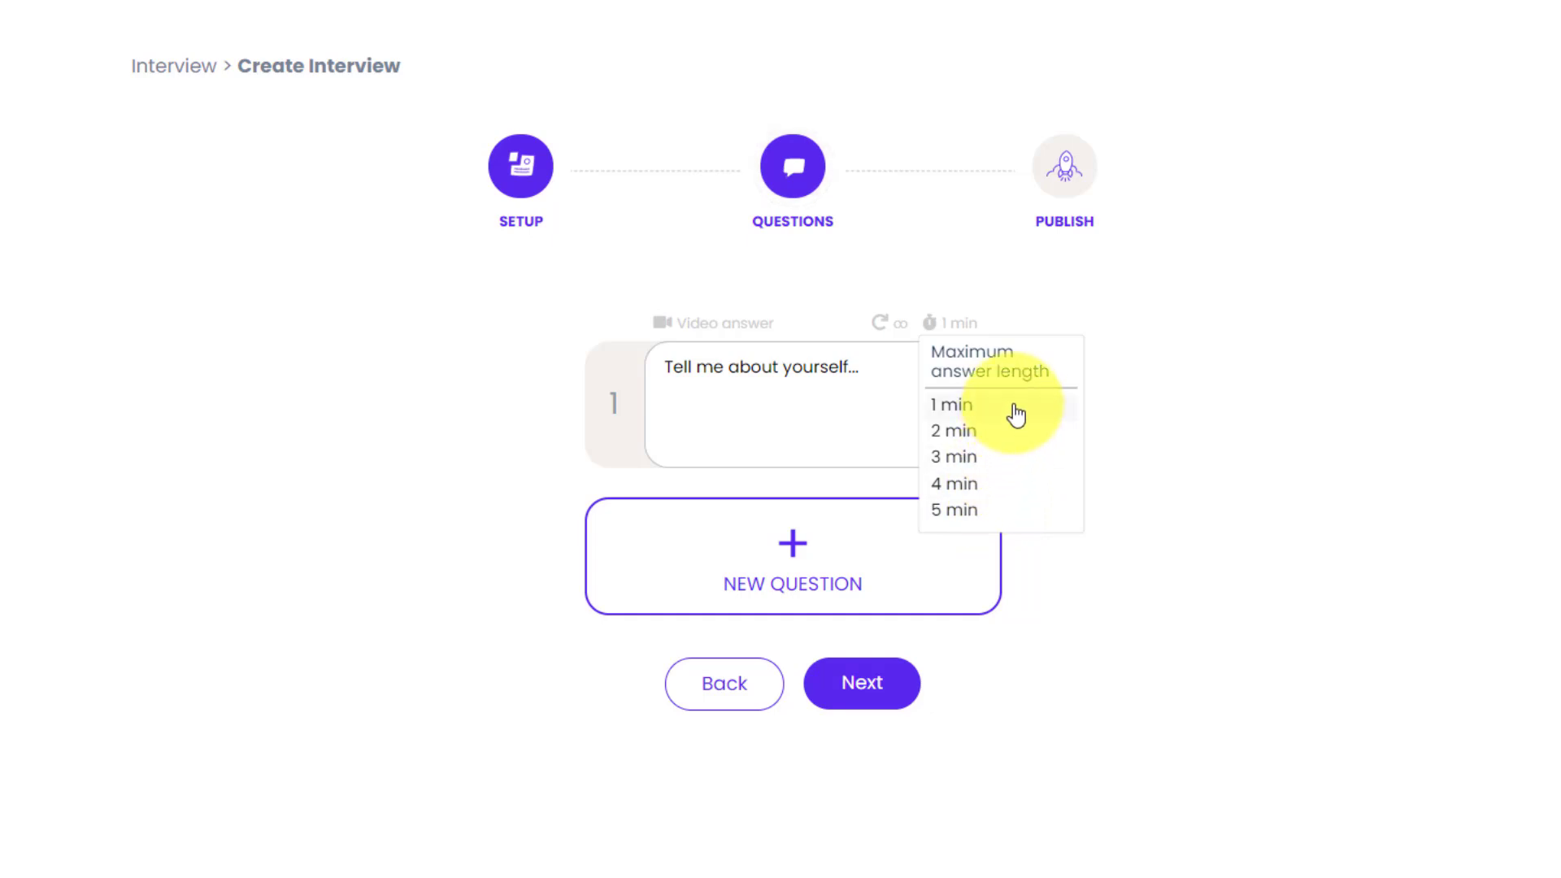
click(1182, 357)
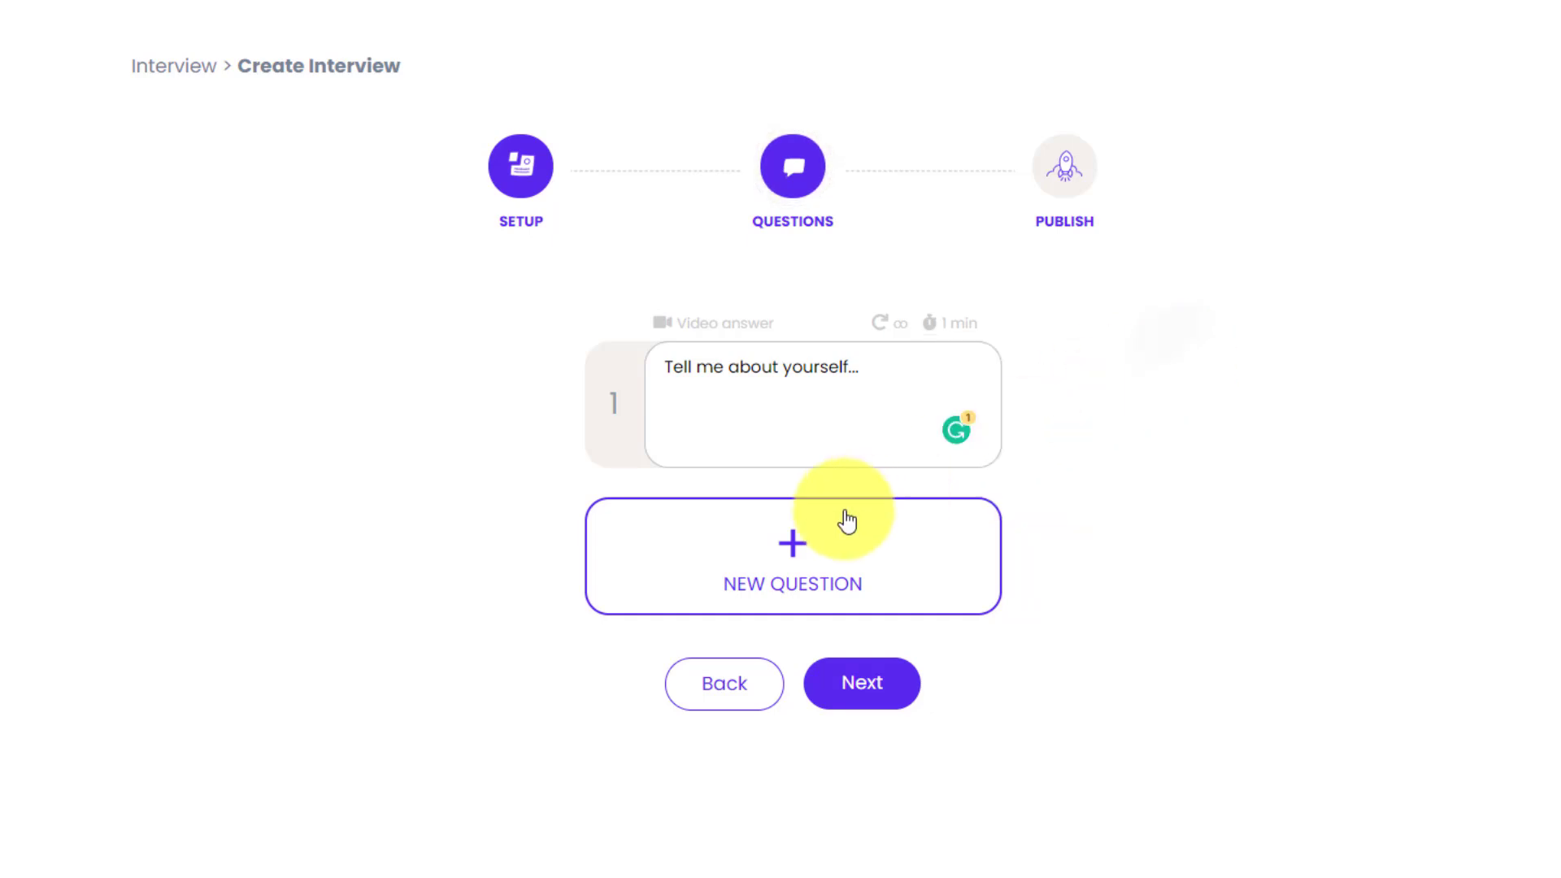
- Add a second question using the suggestion 'What motivates you?'
click(781, 522)
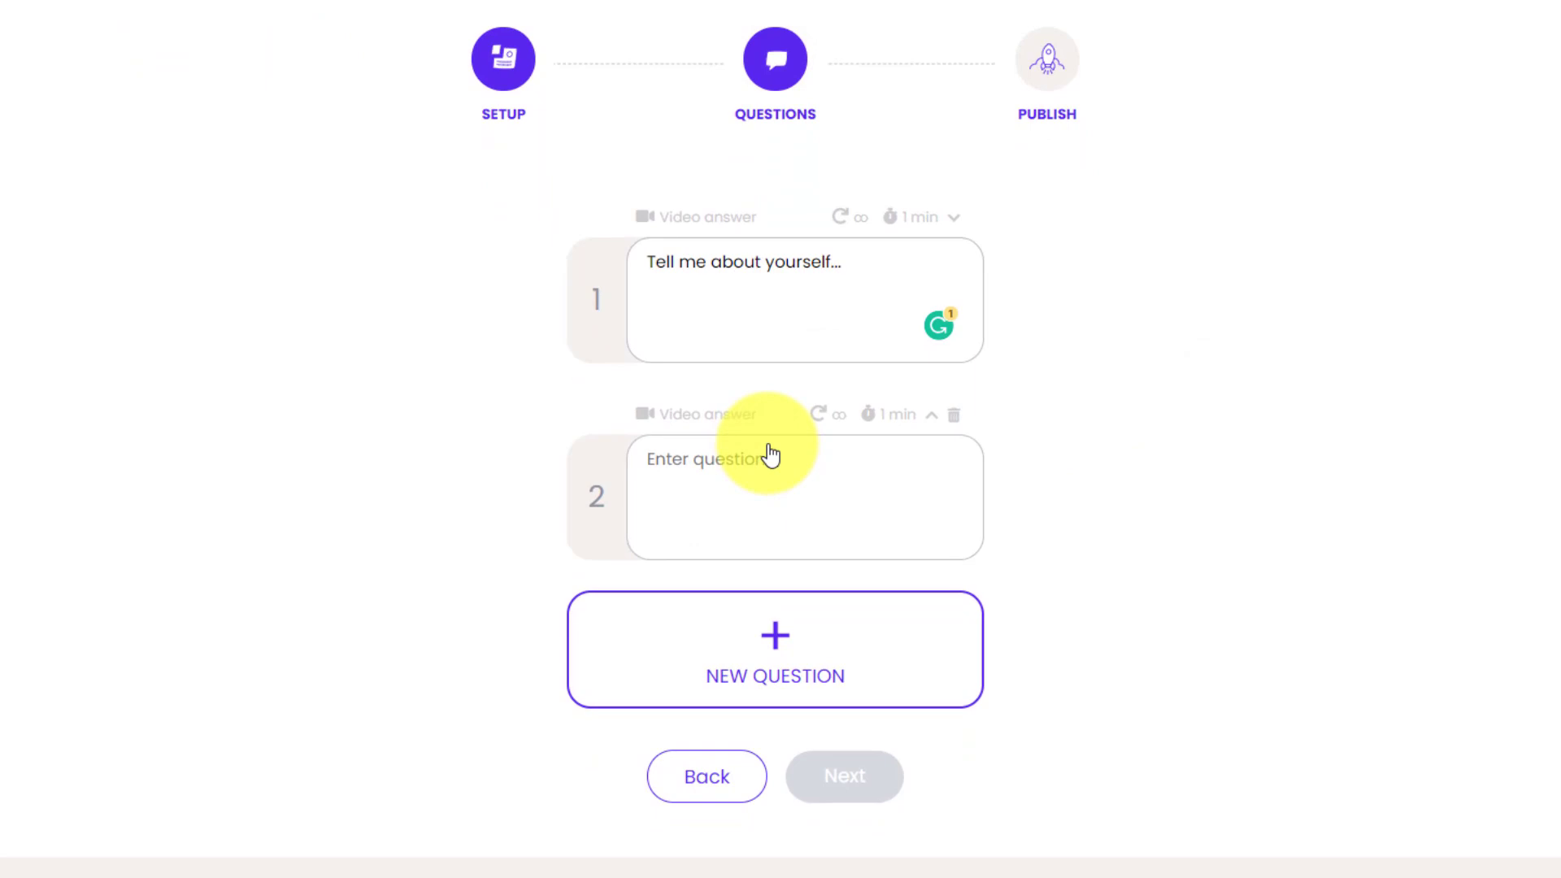
click(759, 462)
text(w)
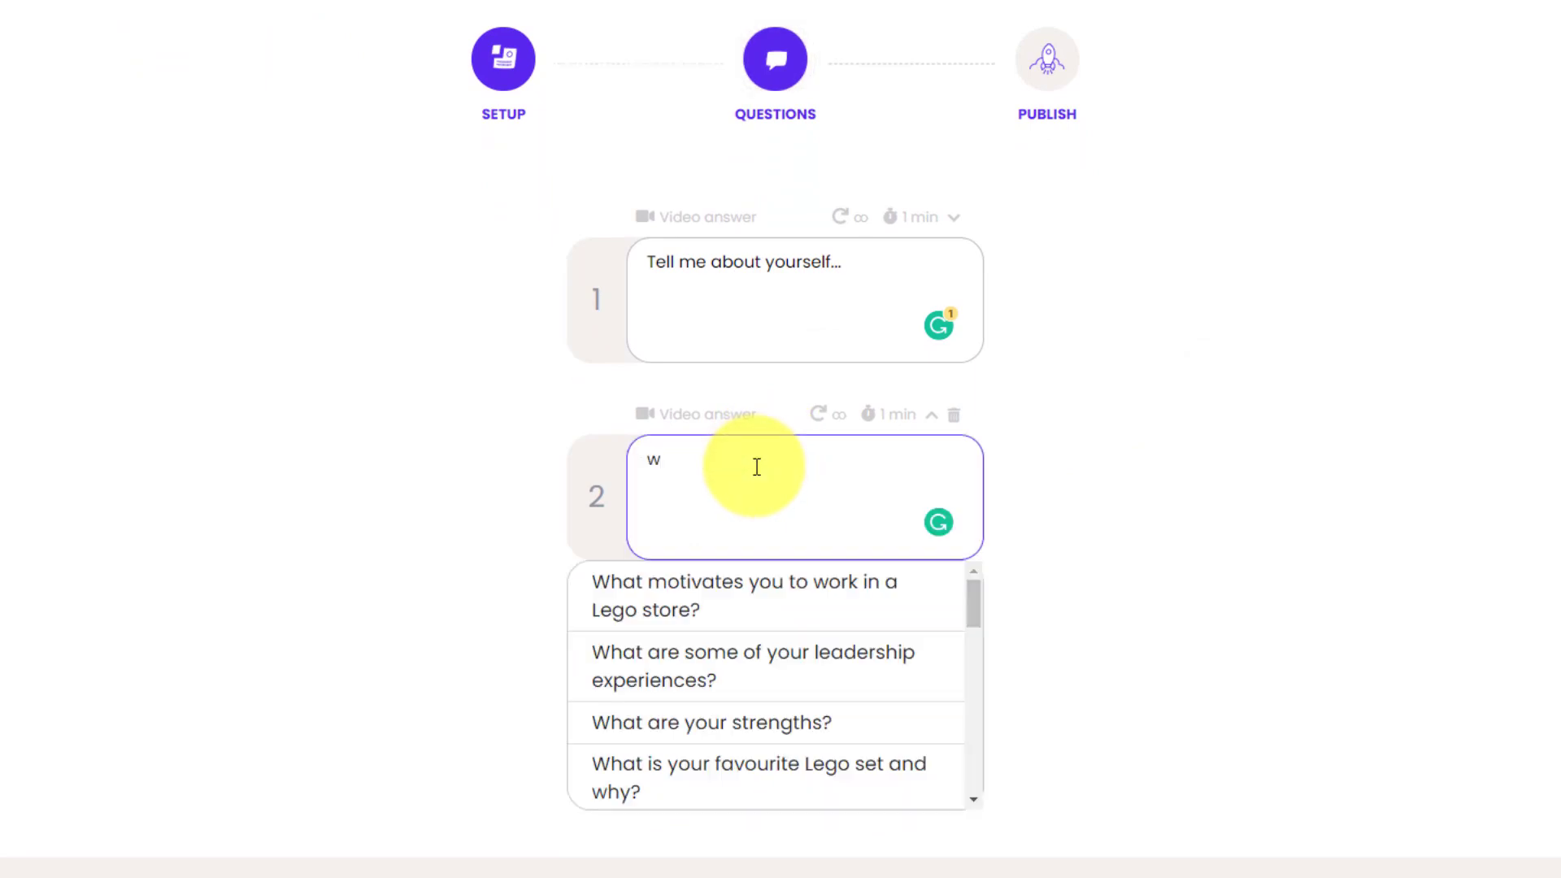
text(hat)
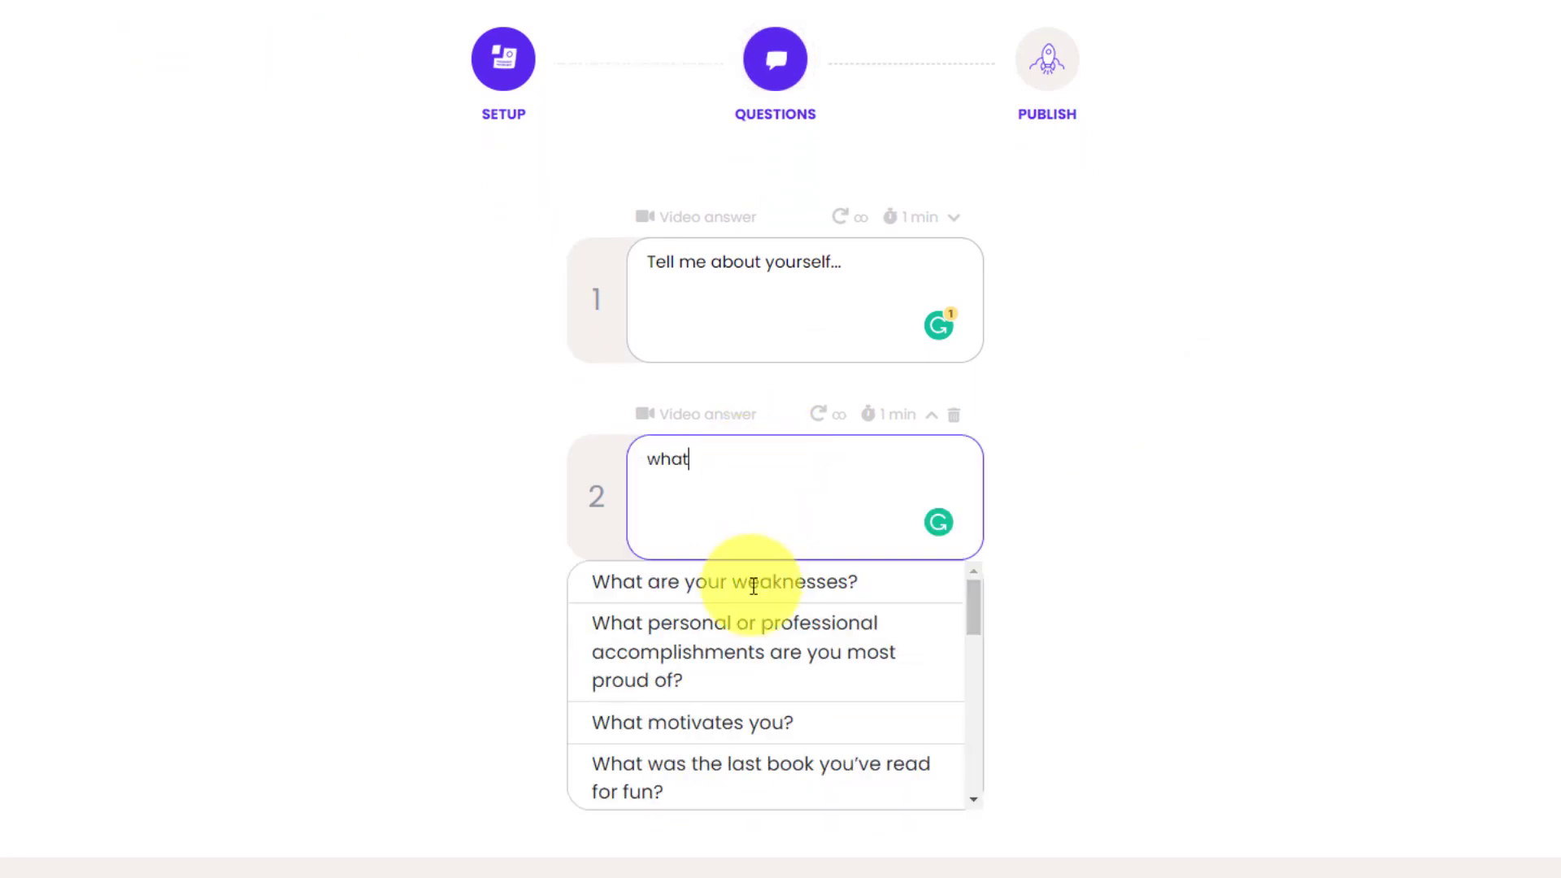
click(702, 721)
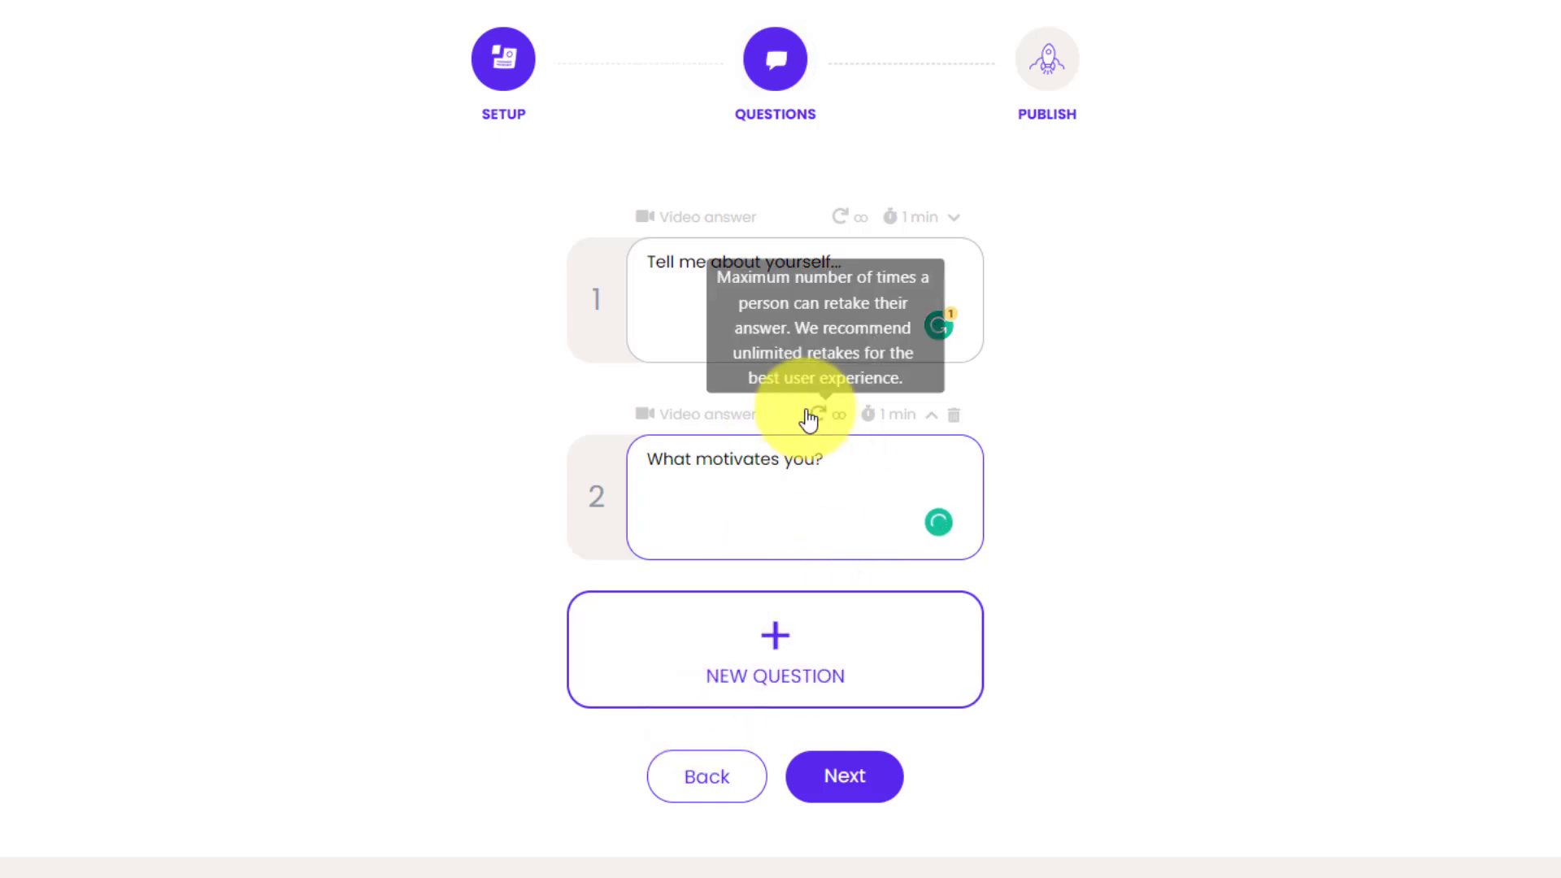
click(1241, 479)
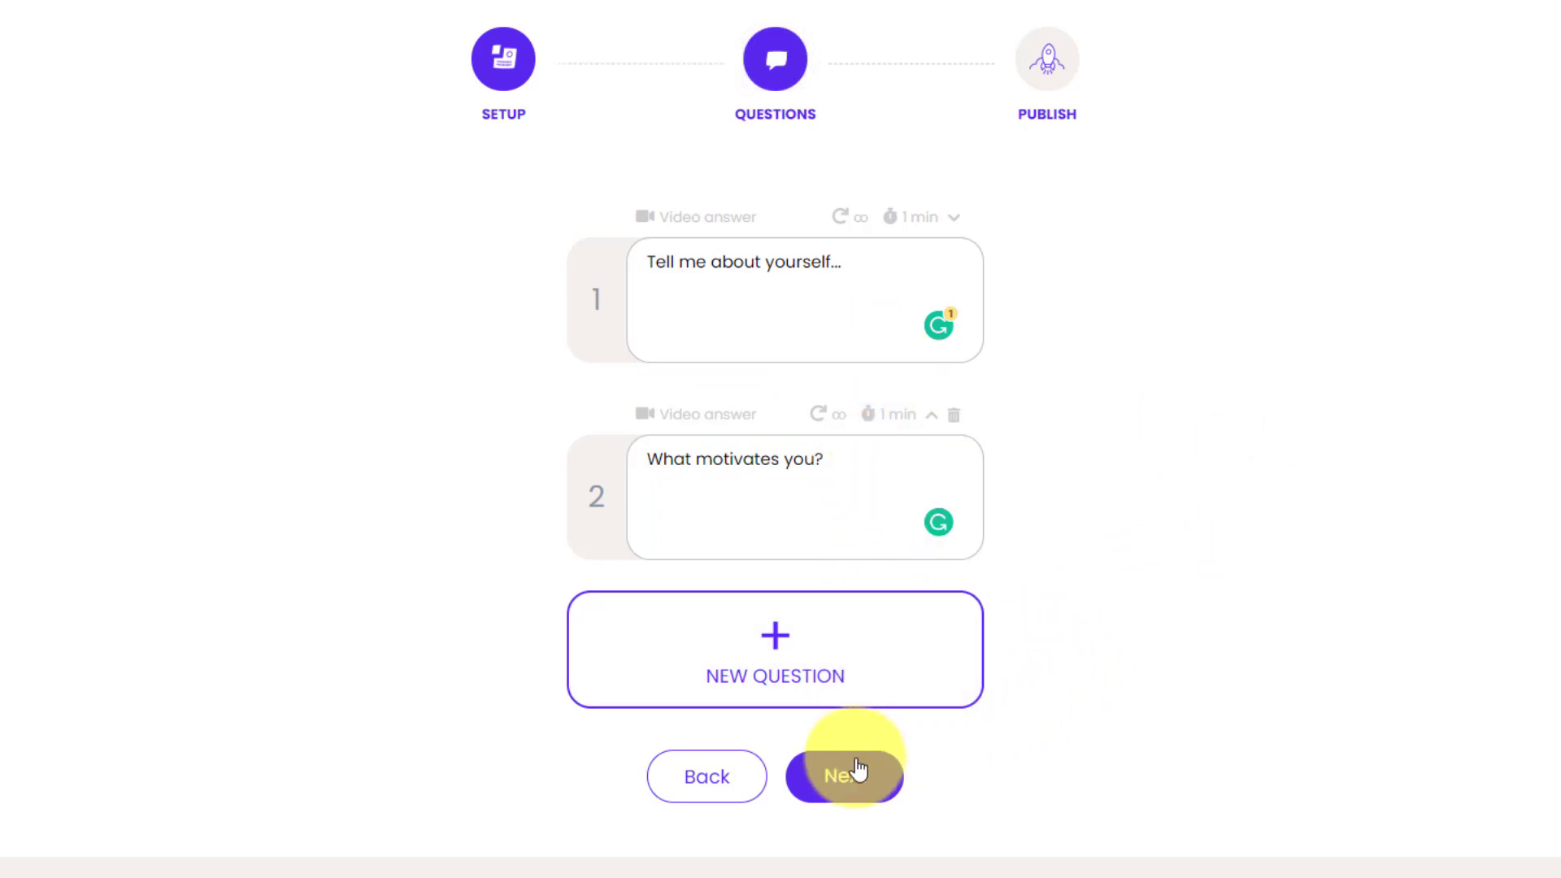
- On the publish step, keep Live Until as No End Date and publish the interview
click(854, 793)
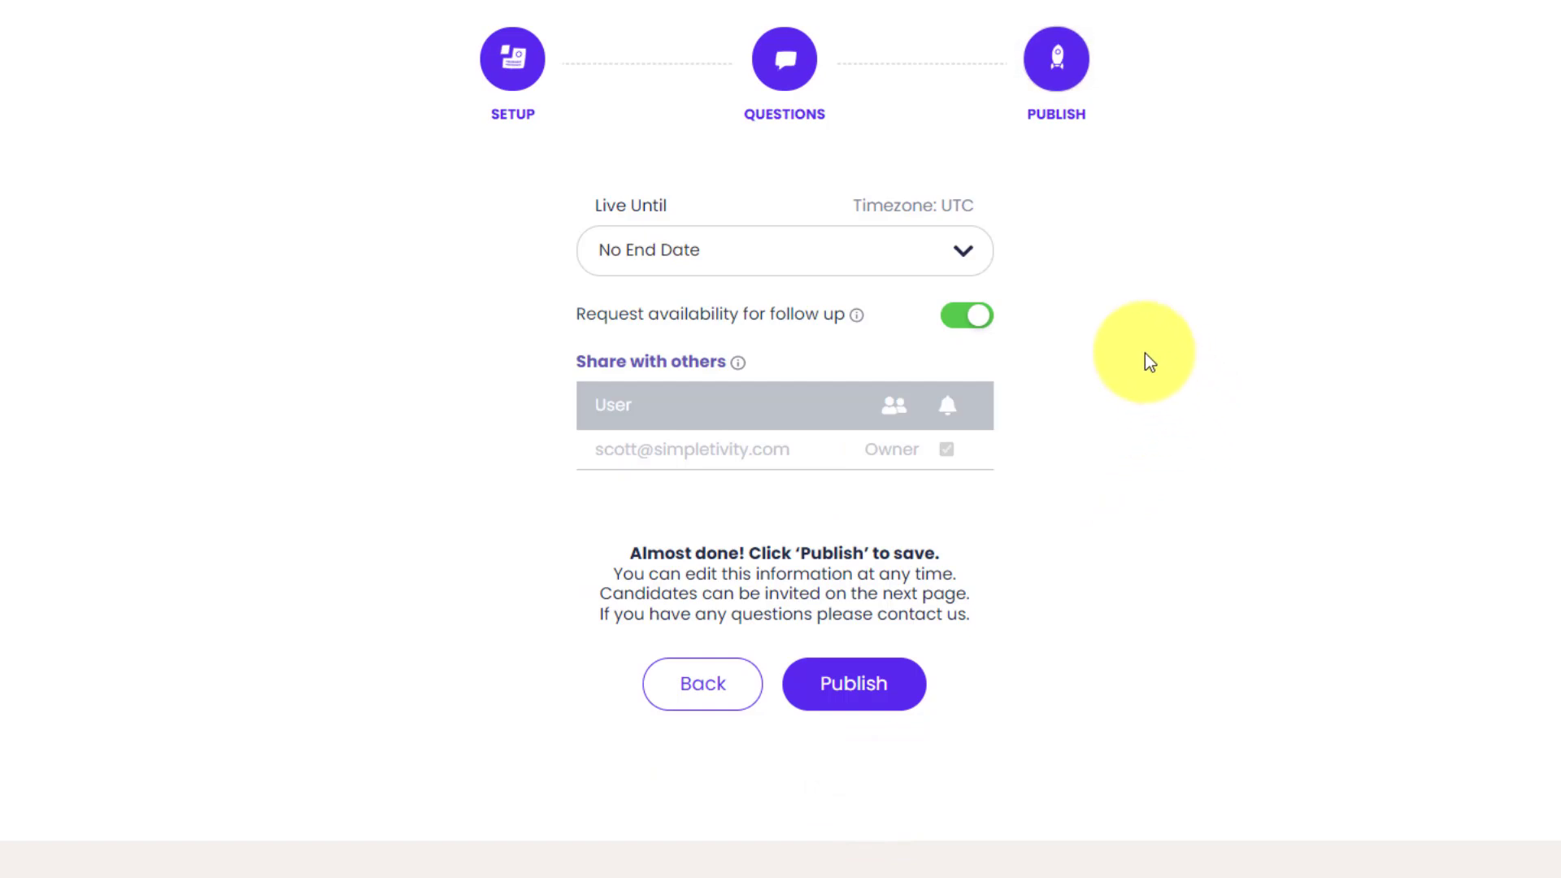
click(963, 251)
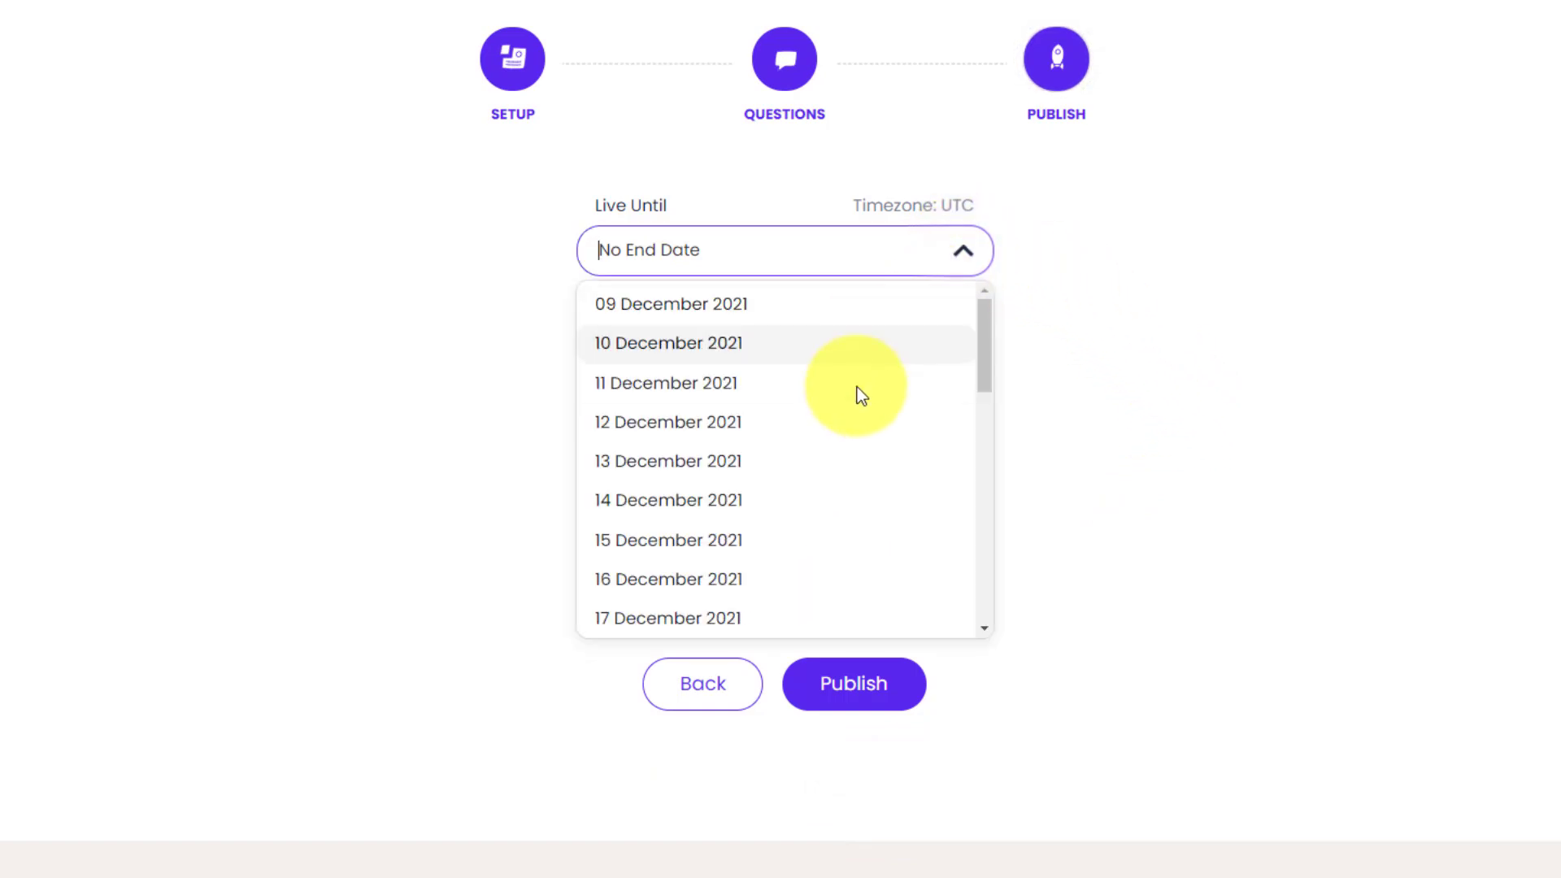
scroll(856, 393, down, 3)
scroll(855, 393, down, 2)
scroll(856, 394, up, 5)
click(1141, 278)
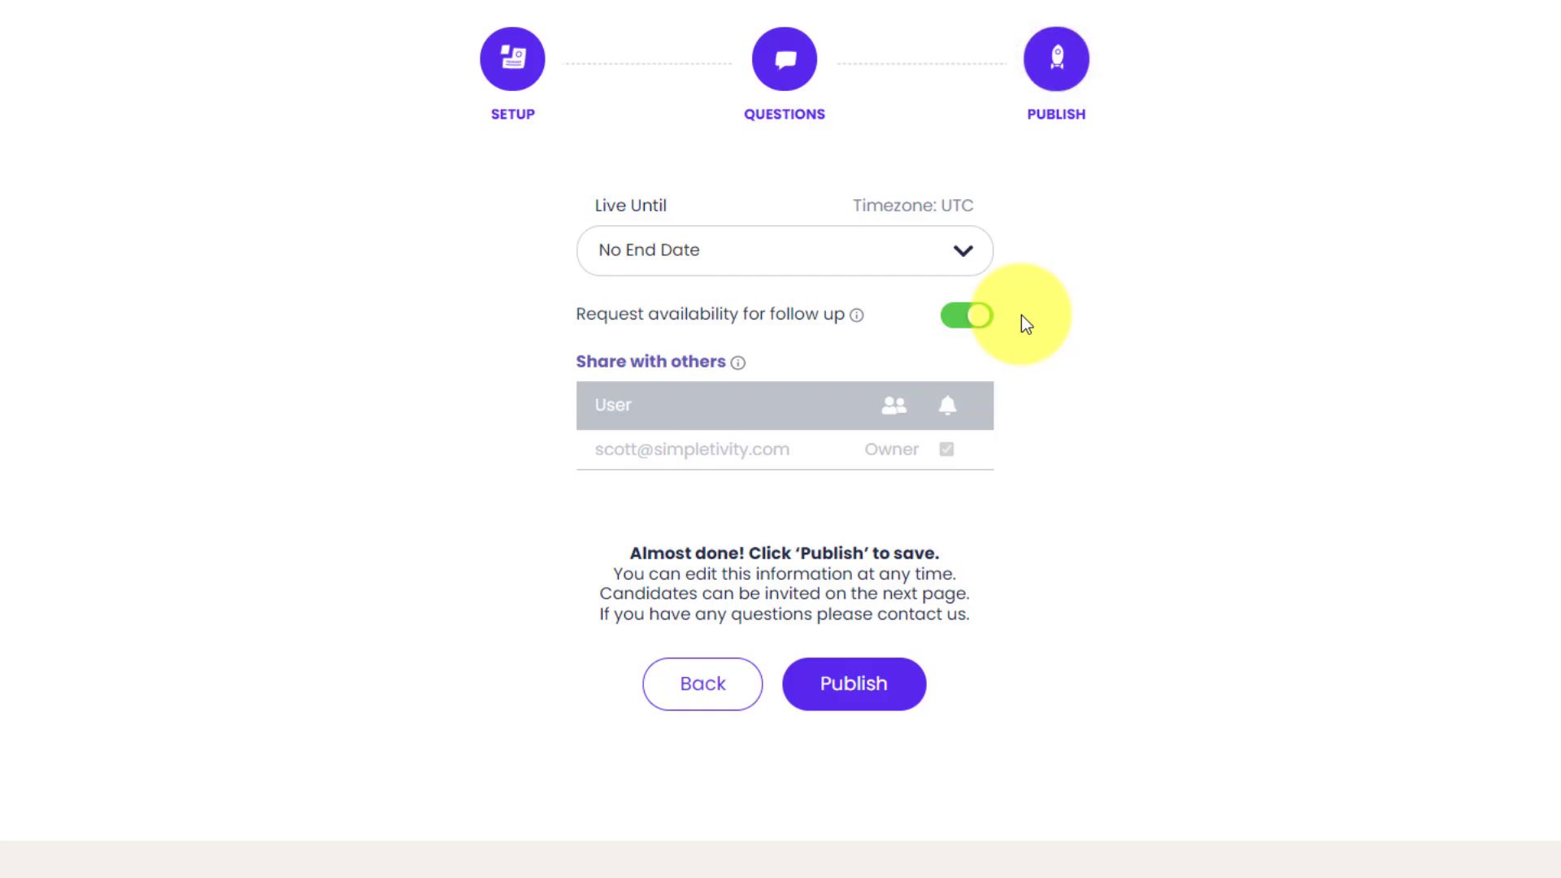
click(848, 684)
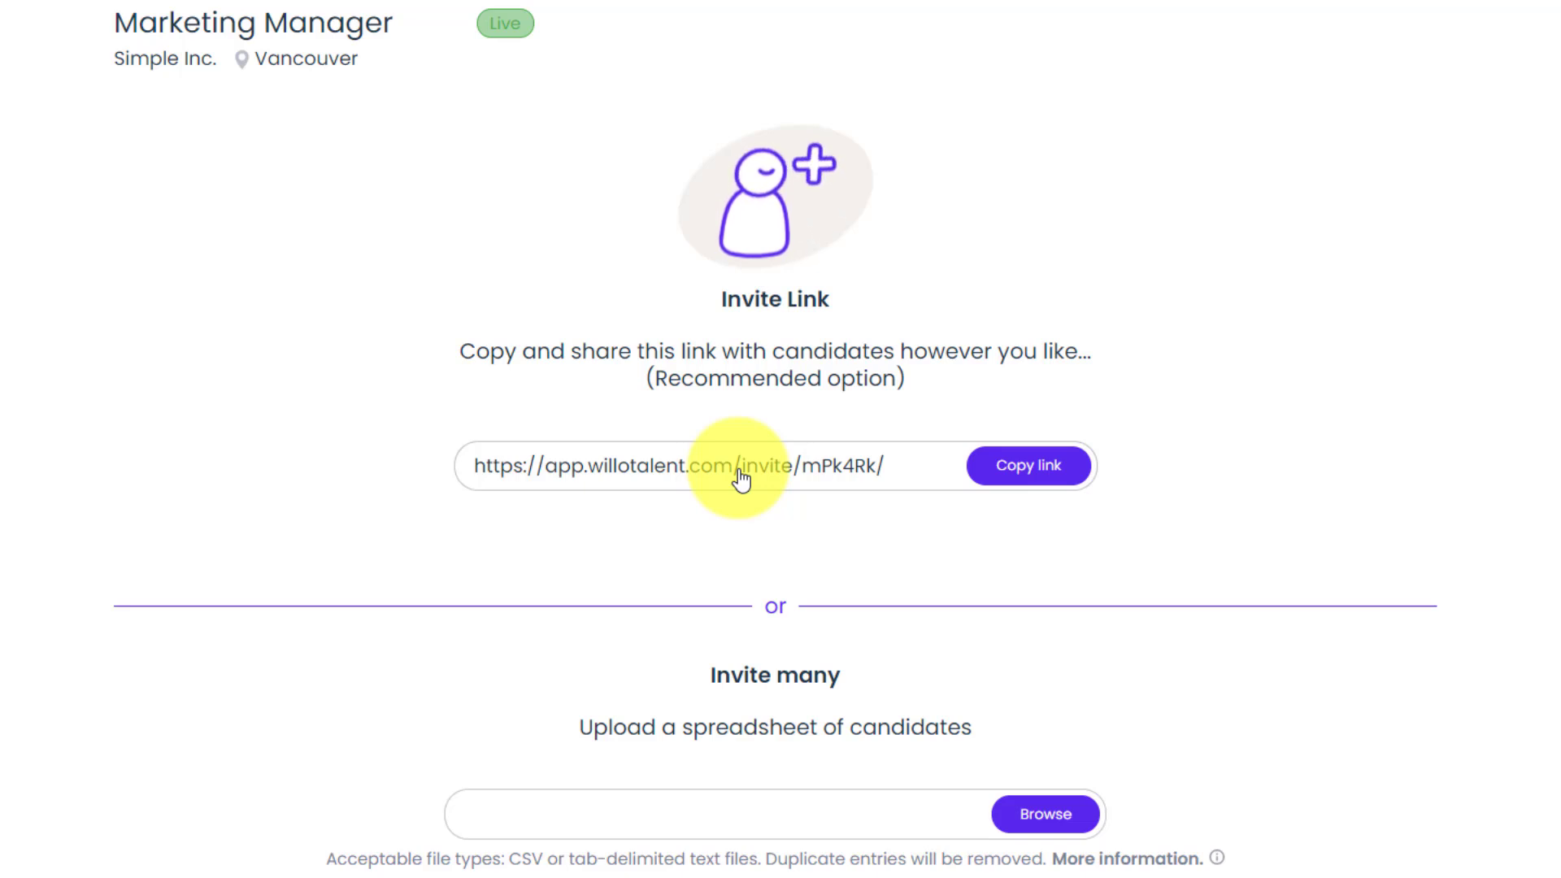
- Copy the Marketing Manager candidate invite link
click(1028, 476)
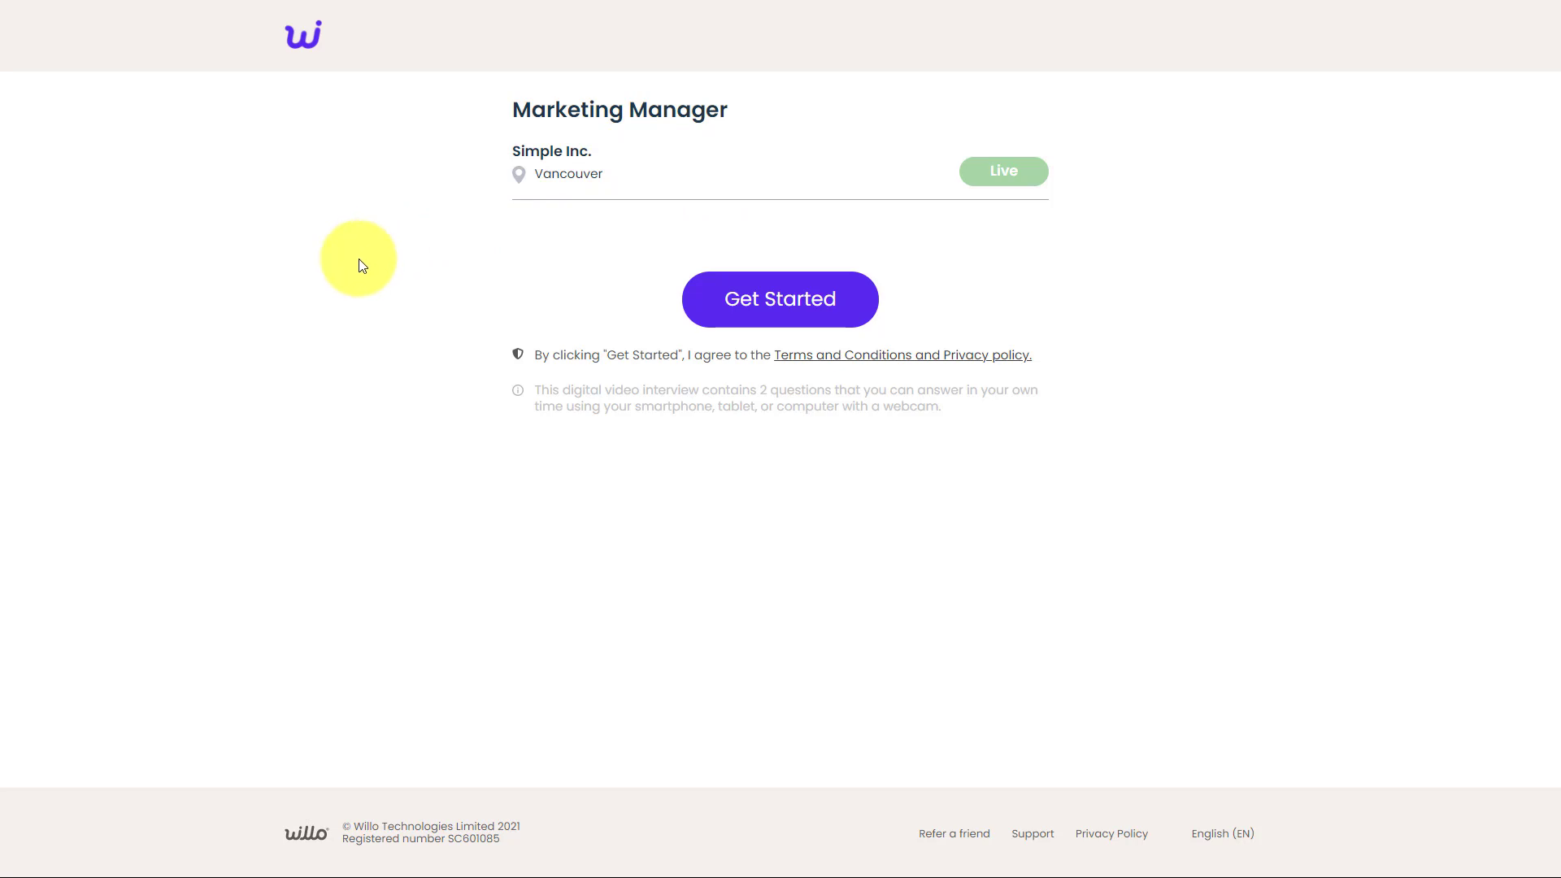
- Start the interview as a candidate, allow camera and microphone access, and select the c922 webcam
click(772, 303)
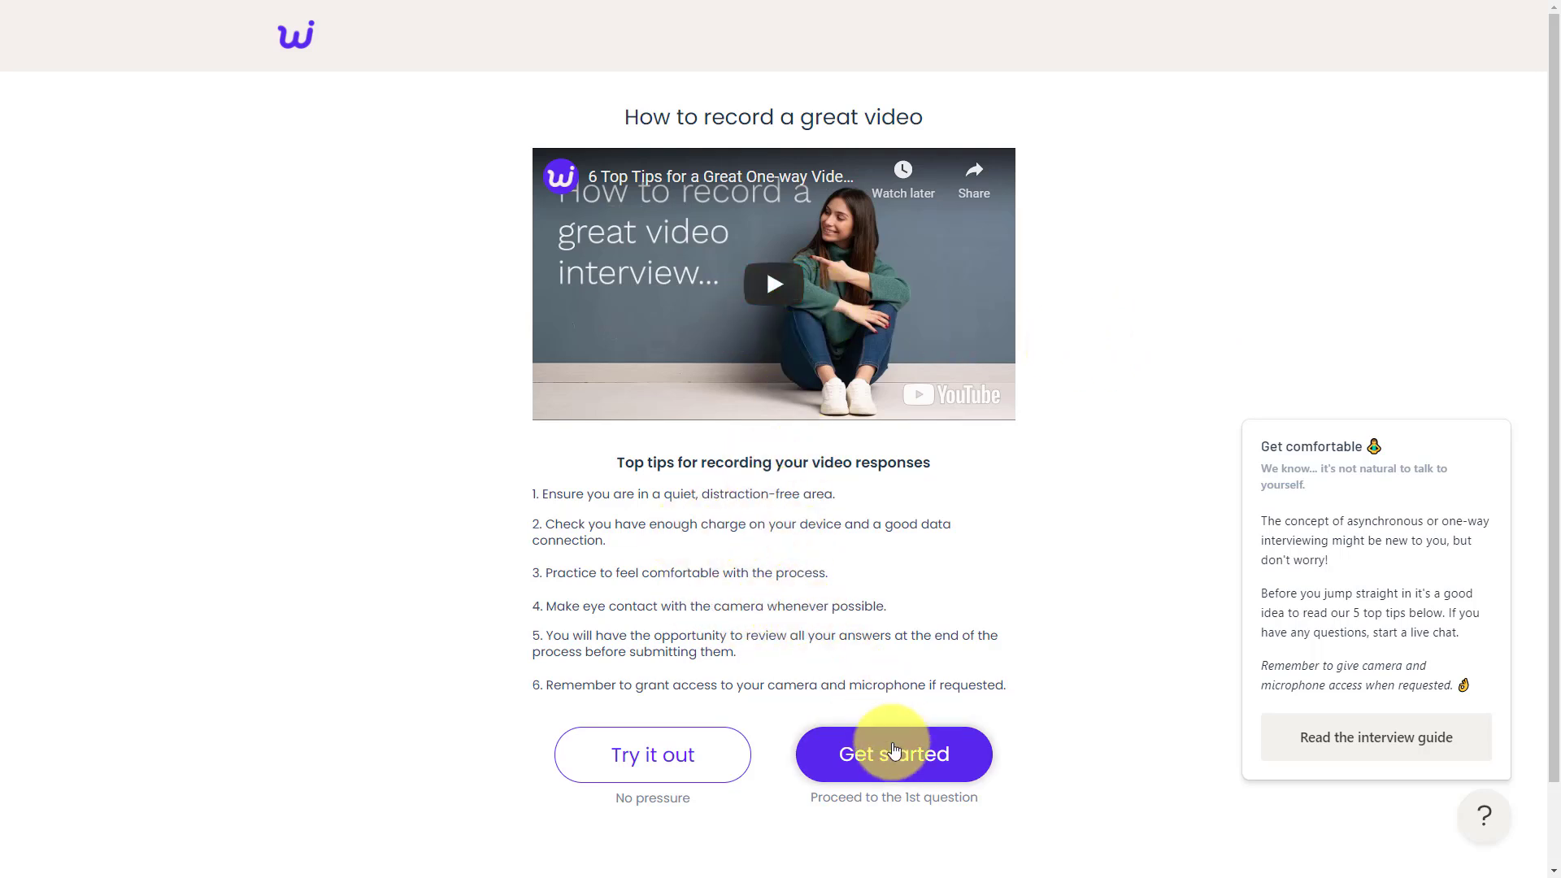
click(893, 752)
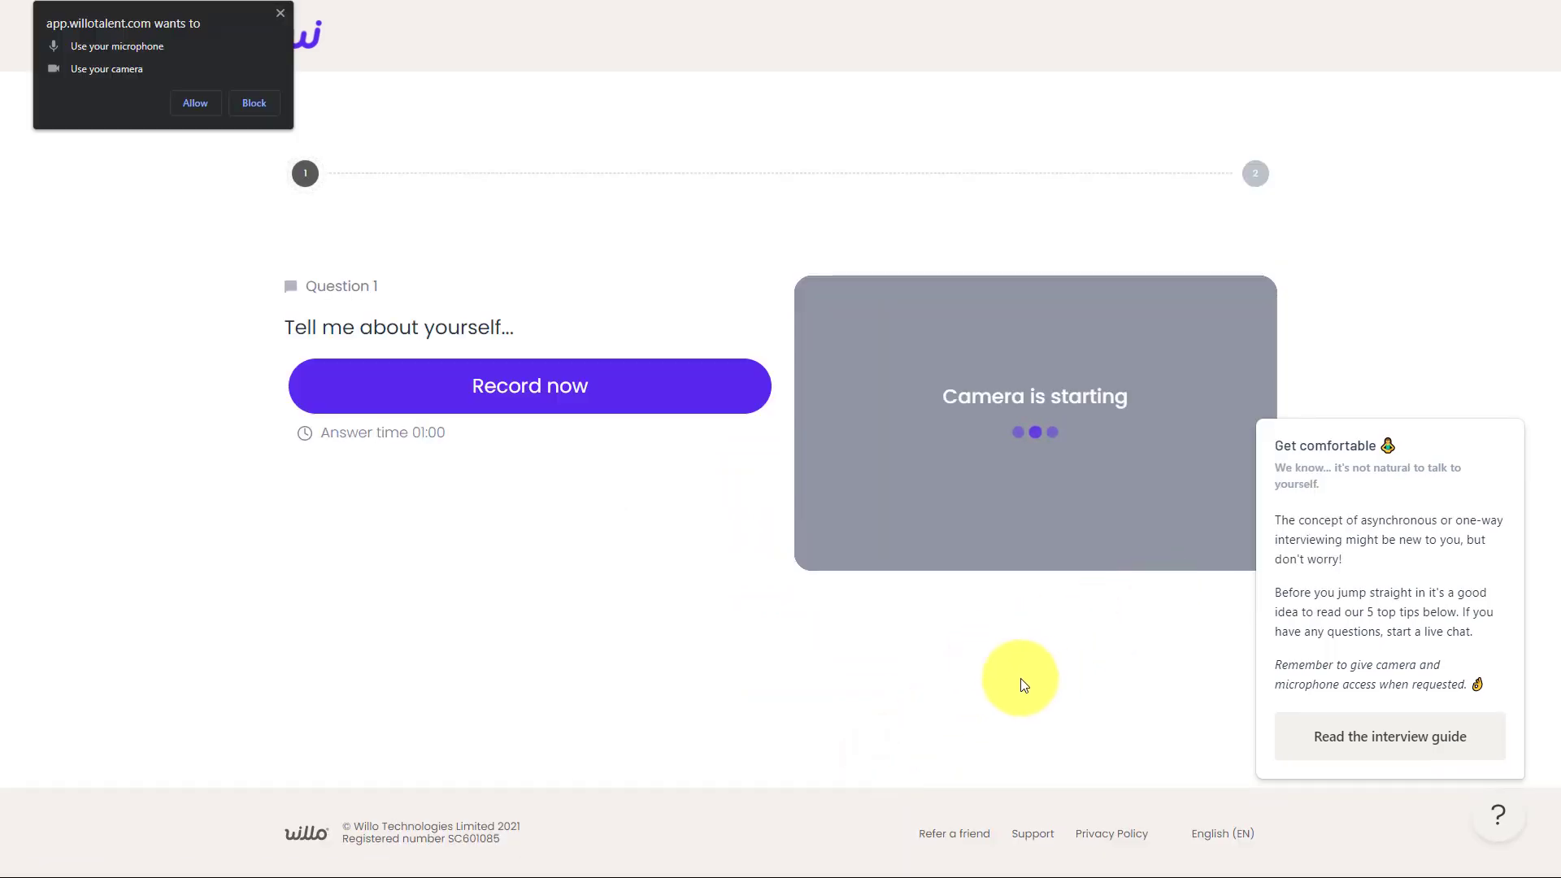
click(195, 103)
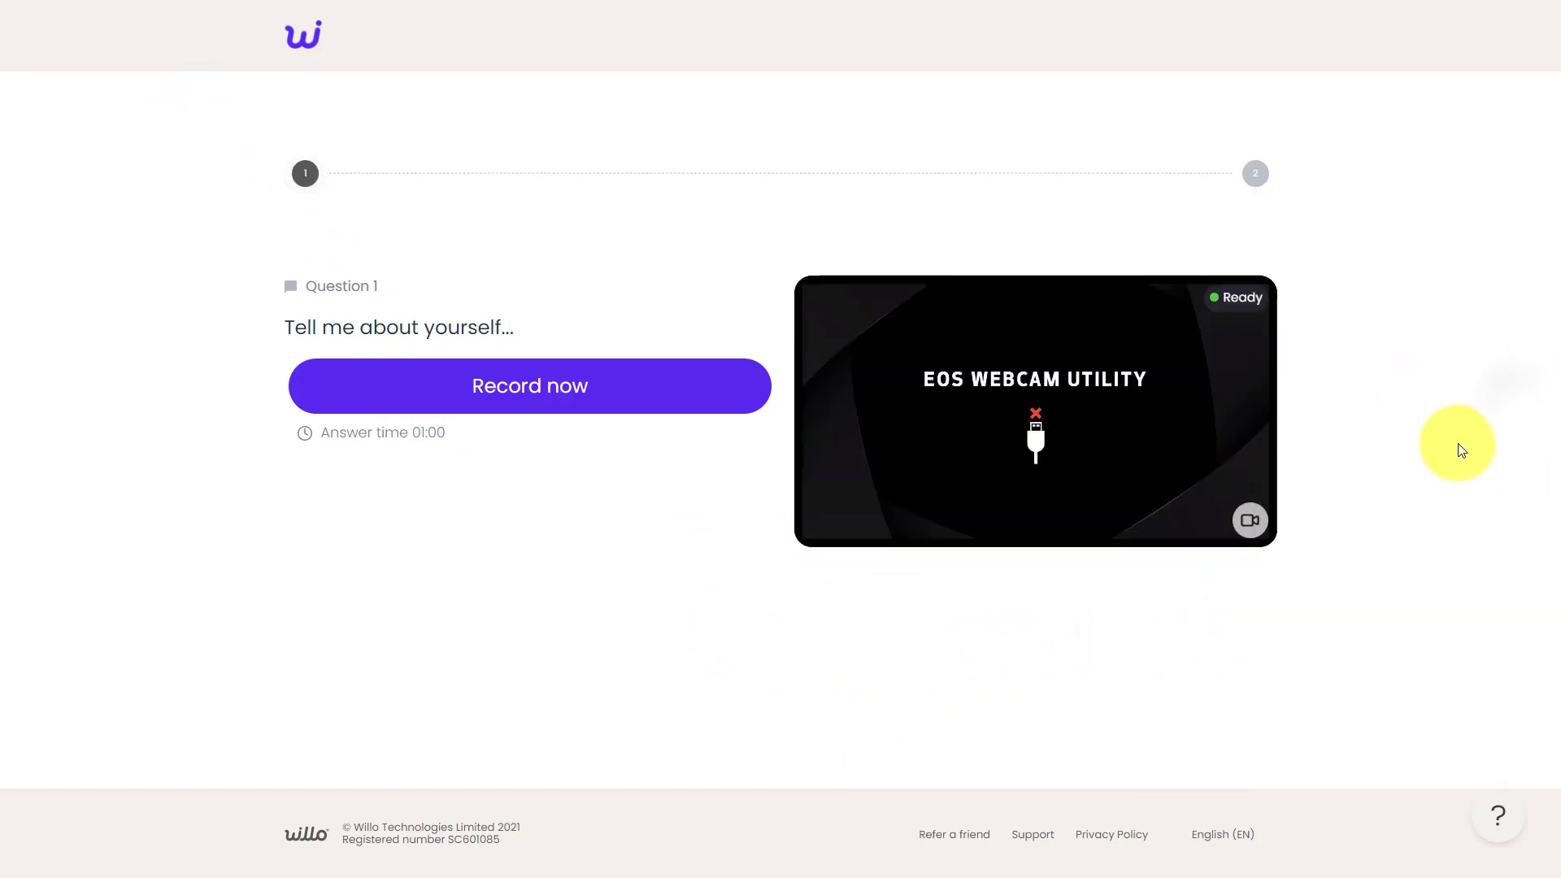
click(1250, 520)
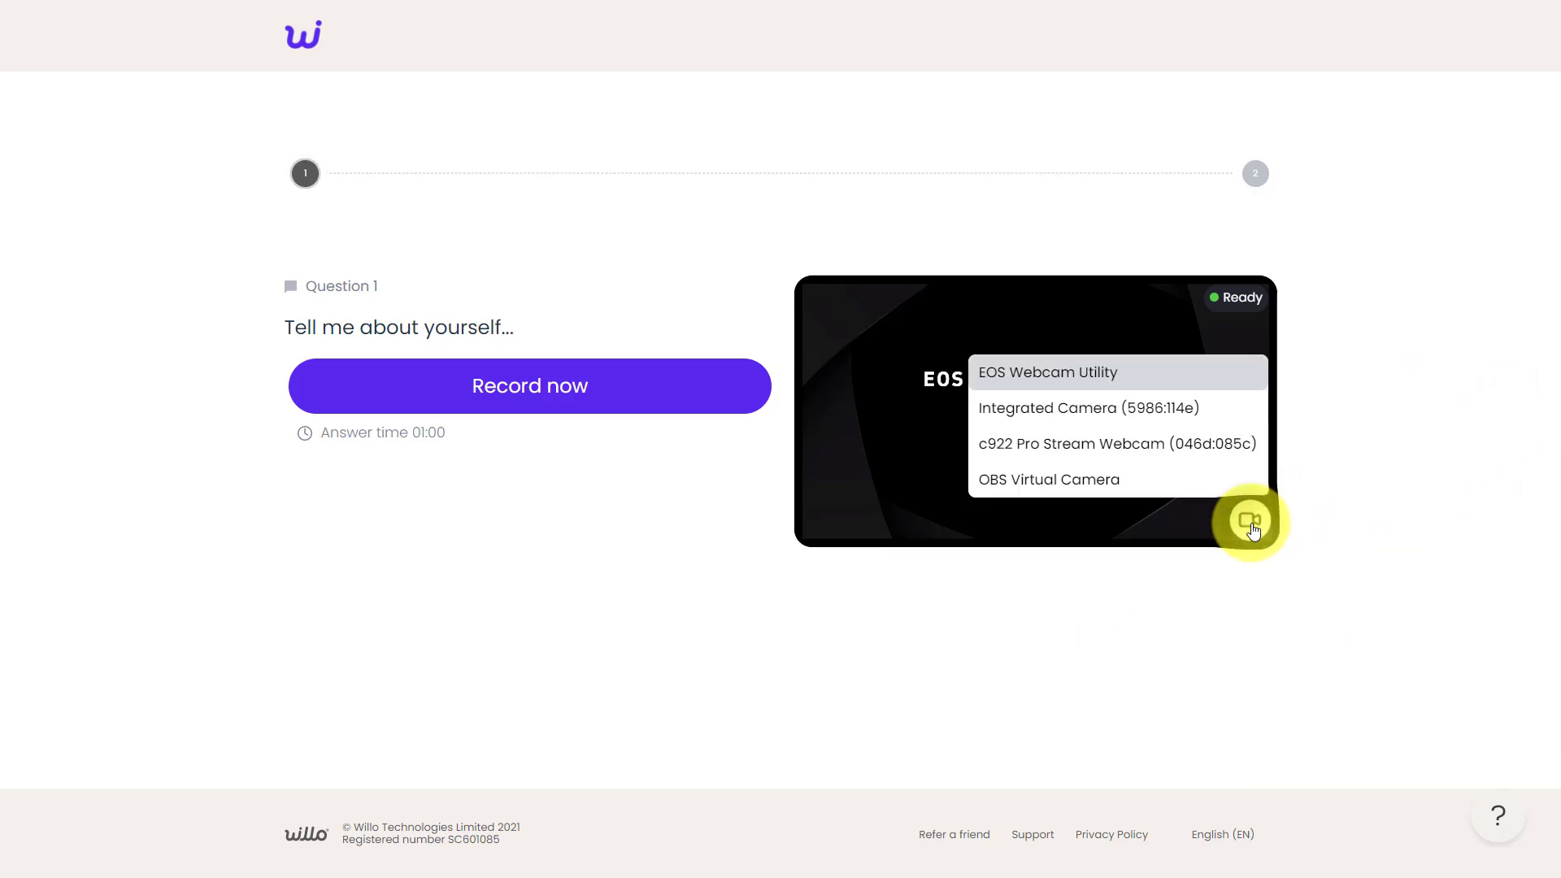
click(1127, 446)
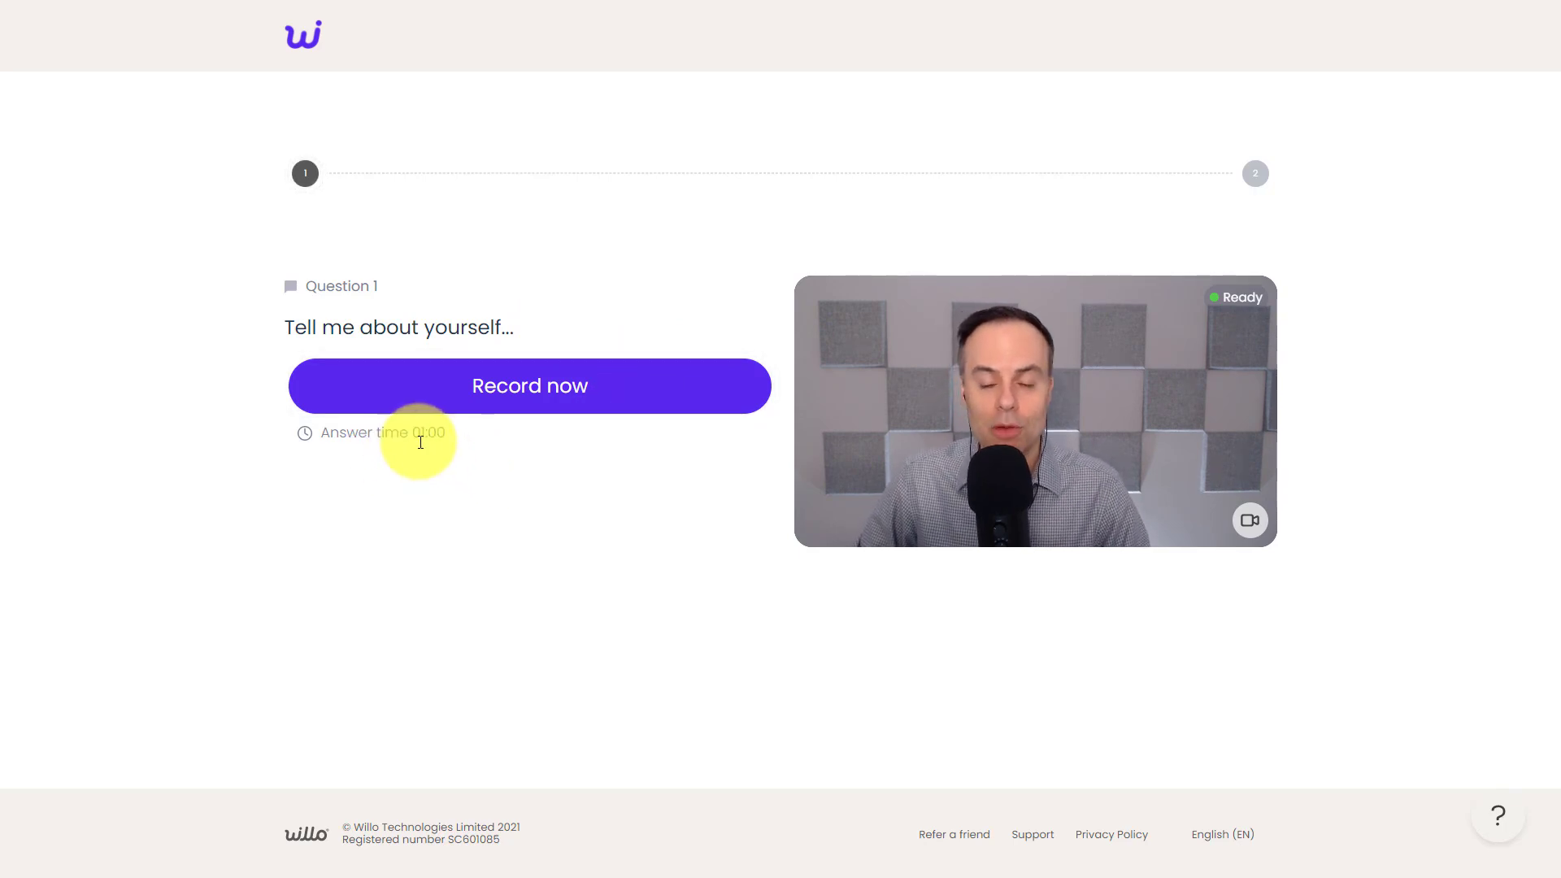
- Record a 10-second answer to 'Tell me about yourself...' and upload it
click(600, 400)
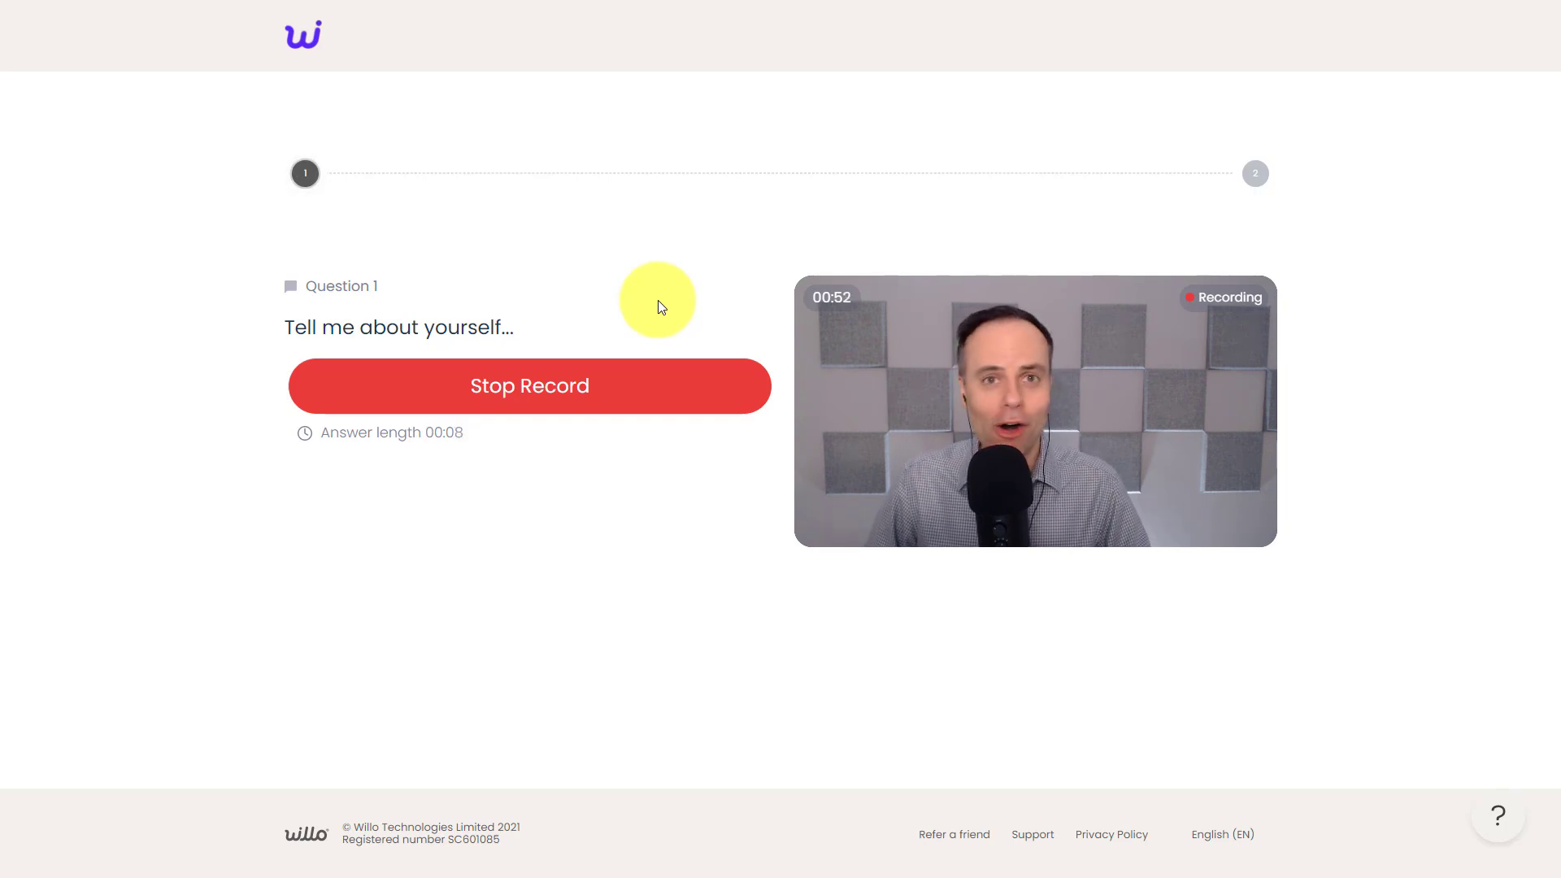
click(524, 386)
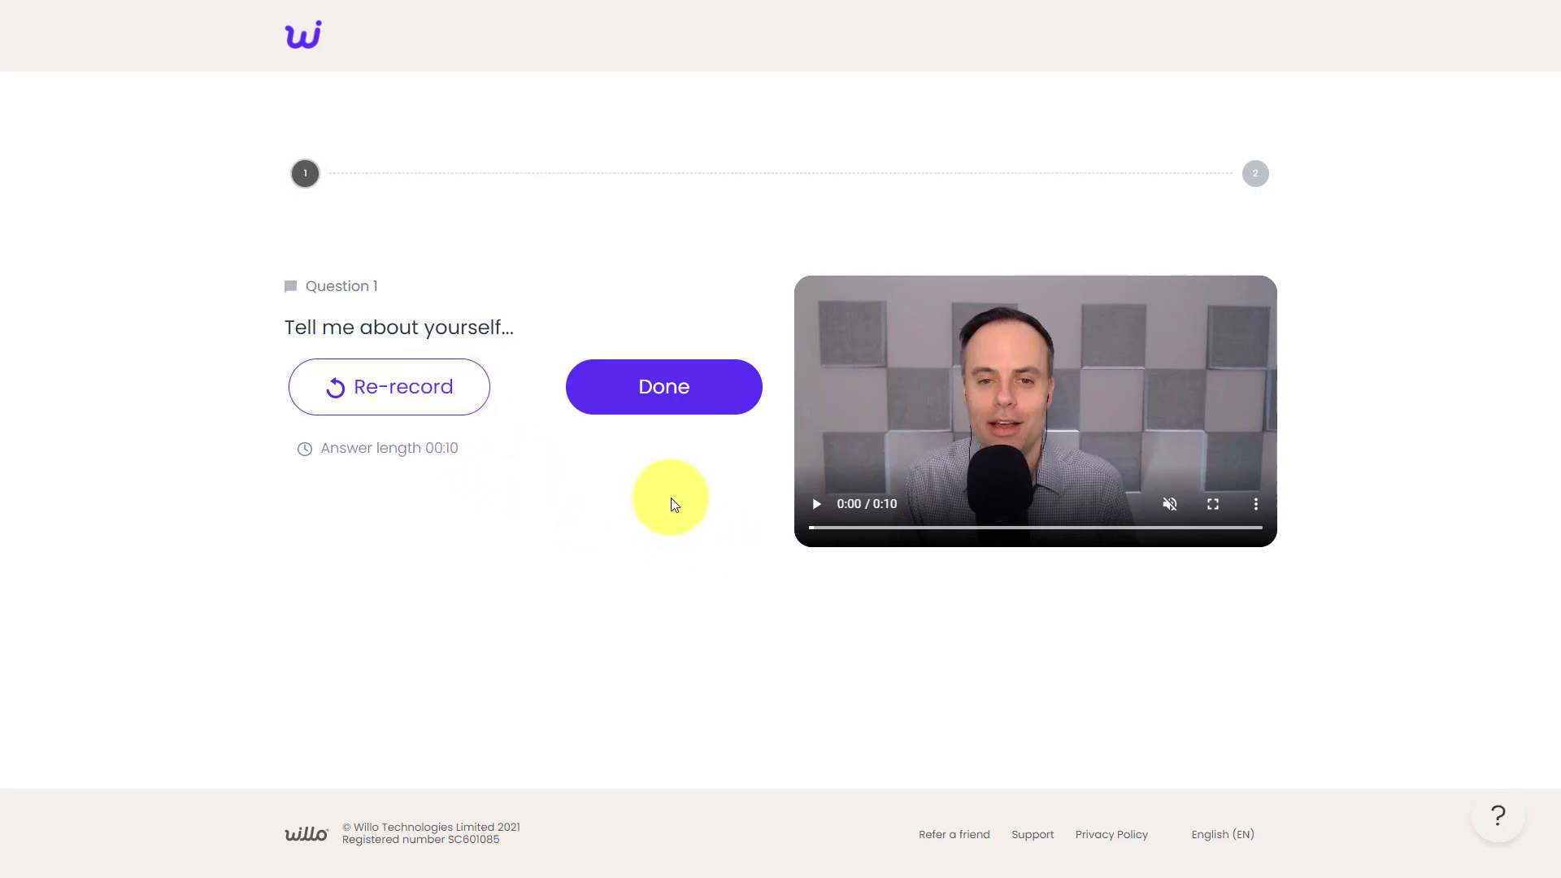
click(663, 388)
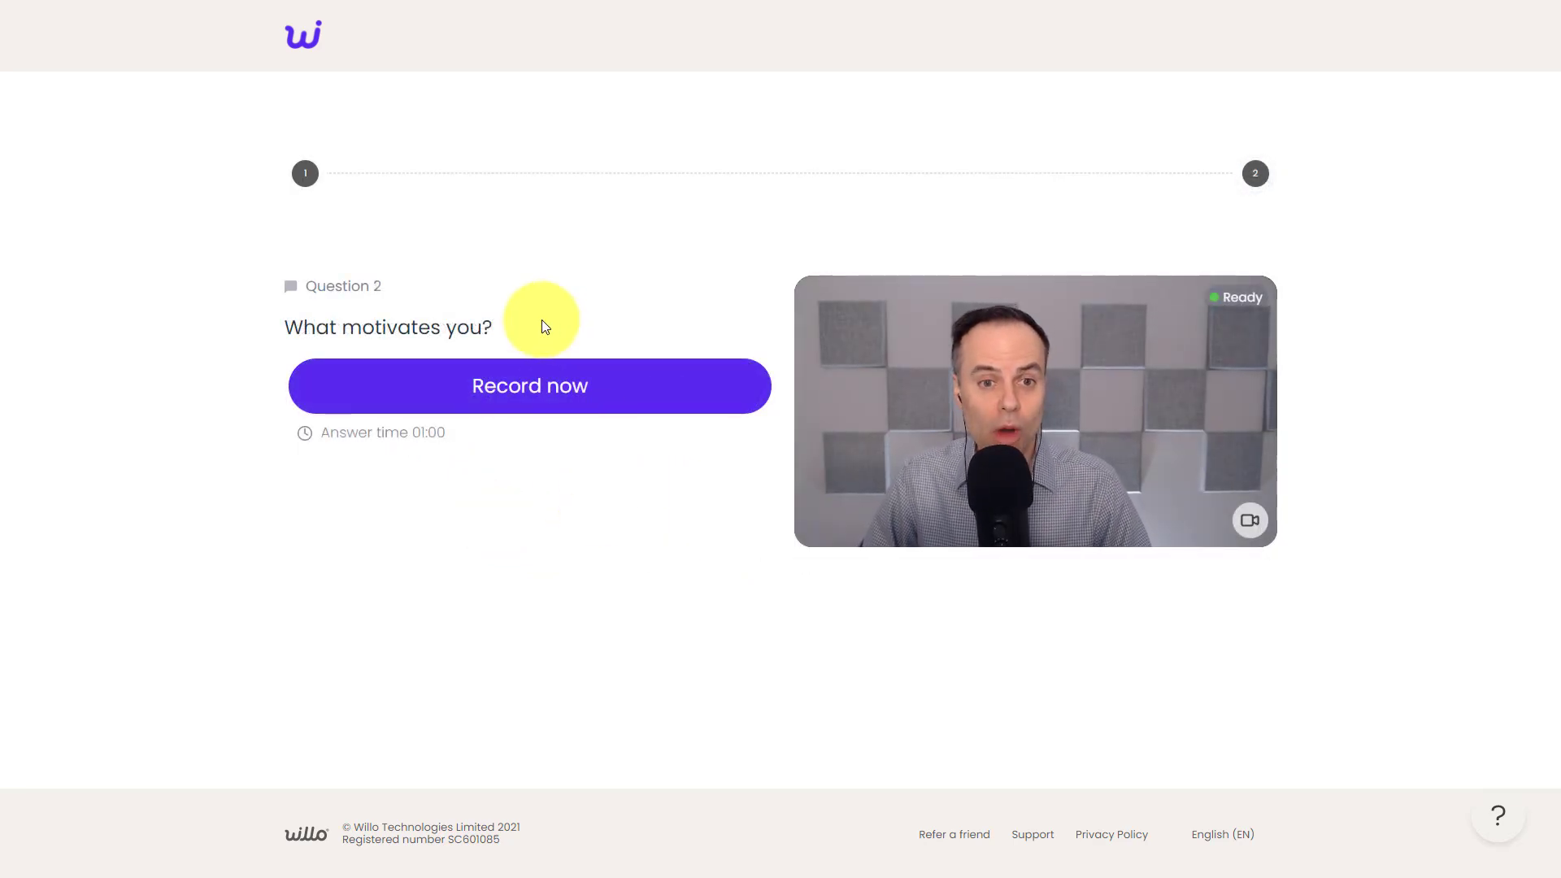
- Record an 11-second answer to 'What motivates you?' and upload it
click(530, 398)
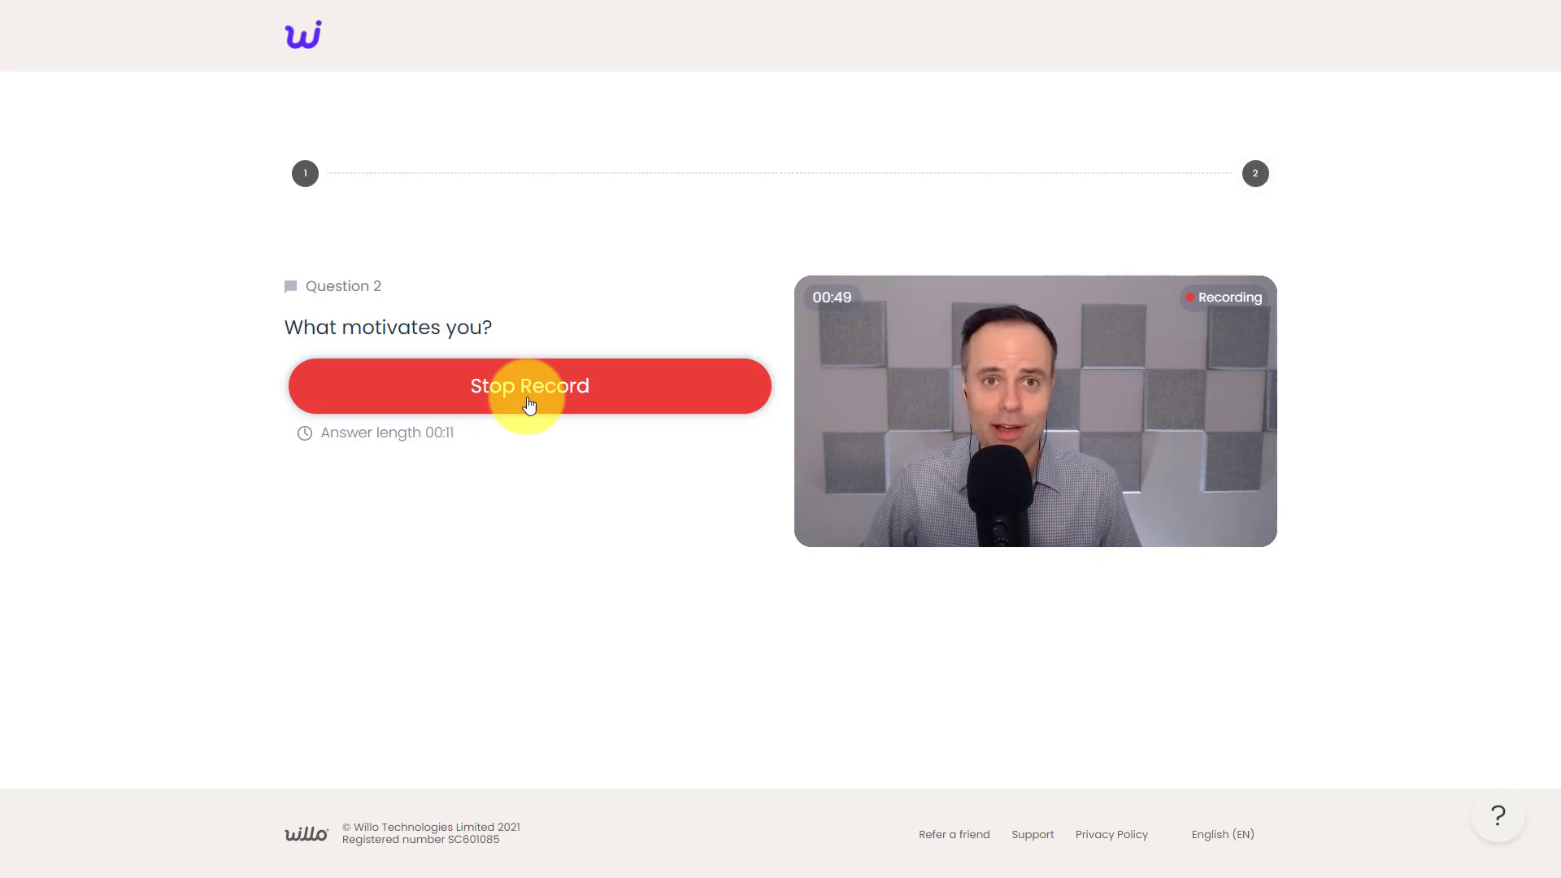
click(528, 405)
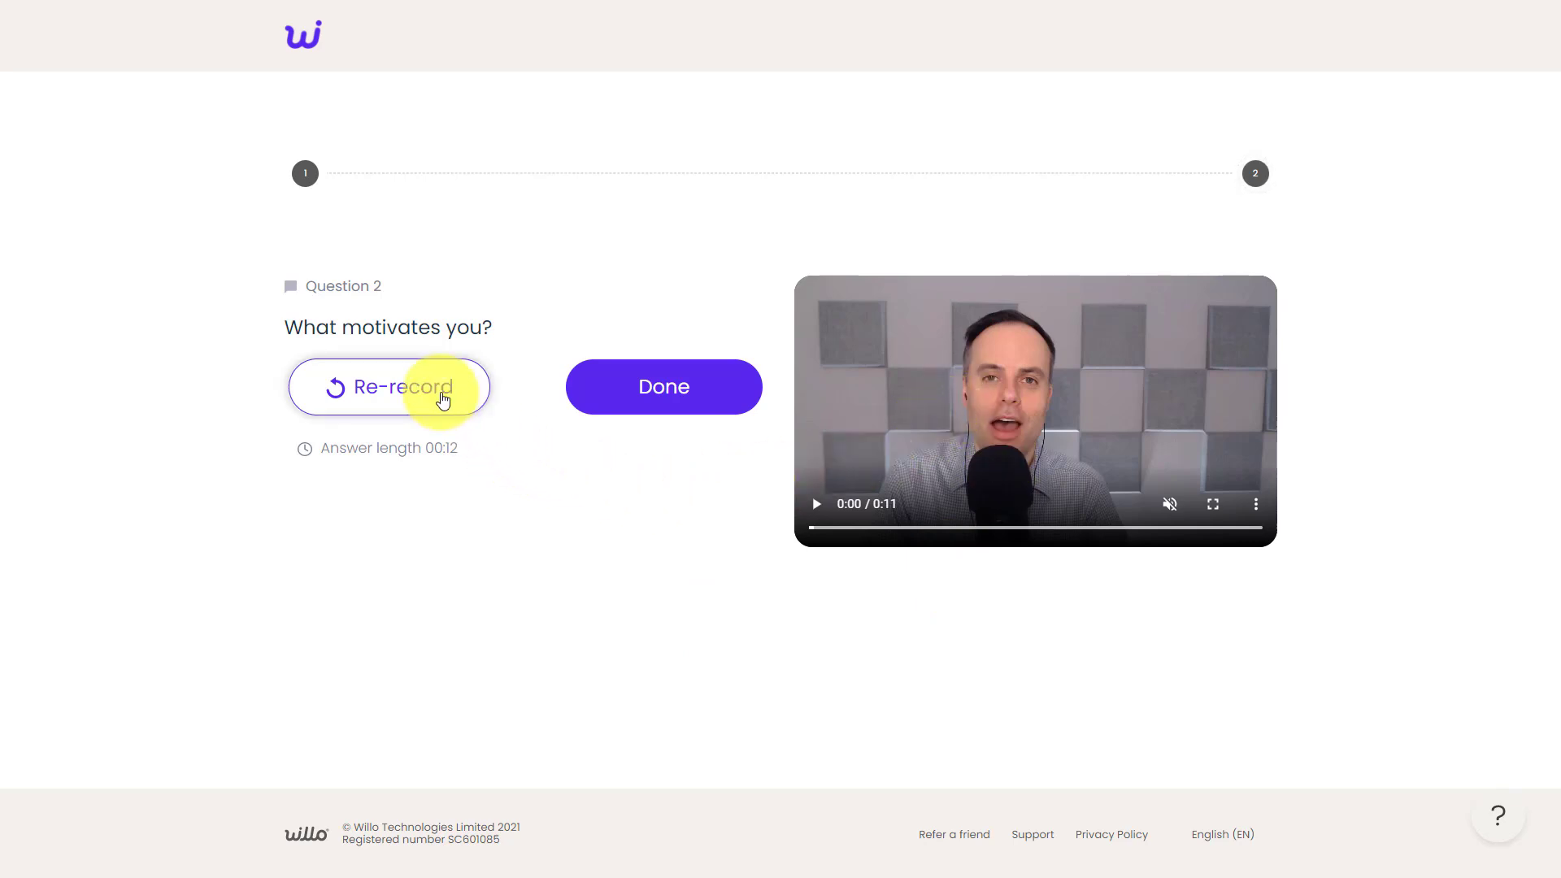
click(646, 387)
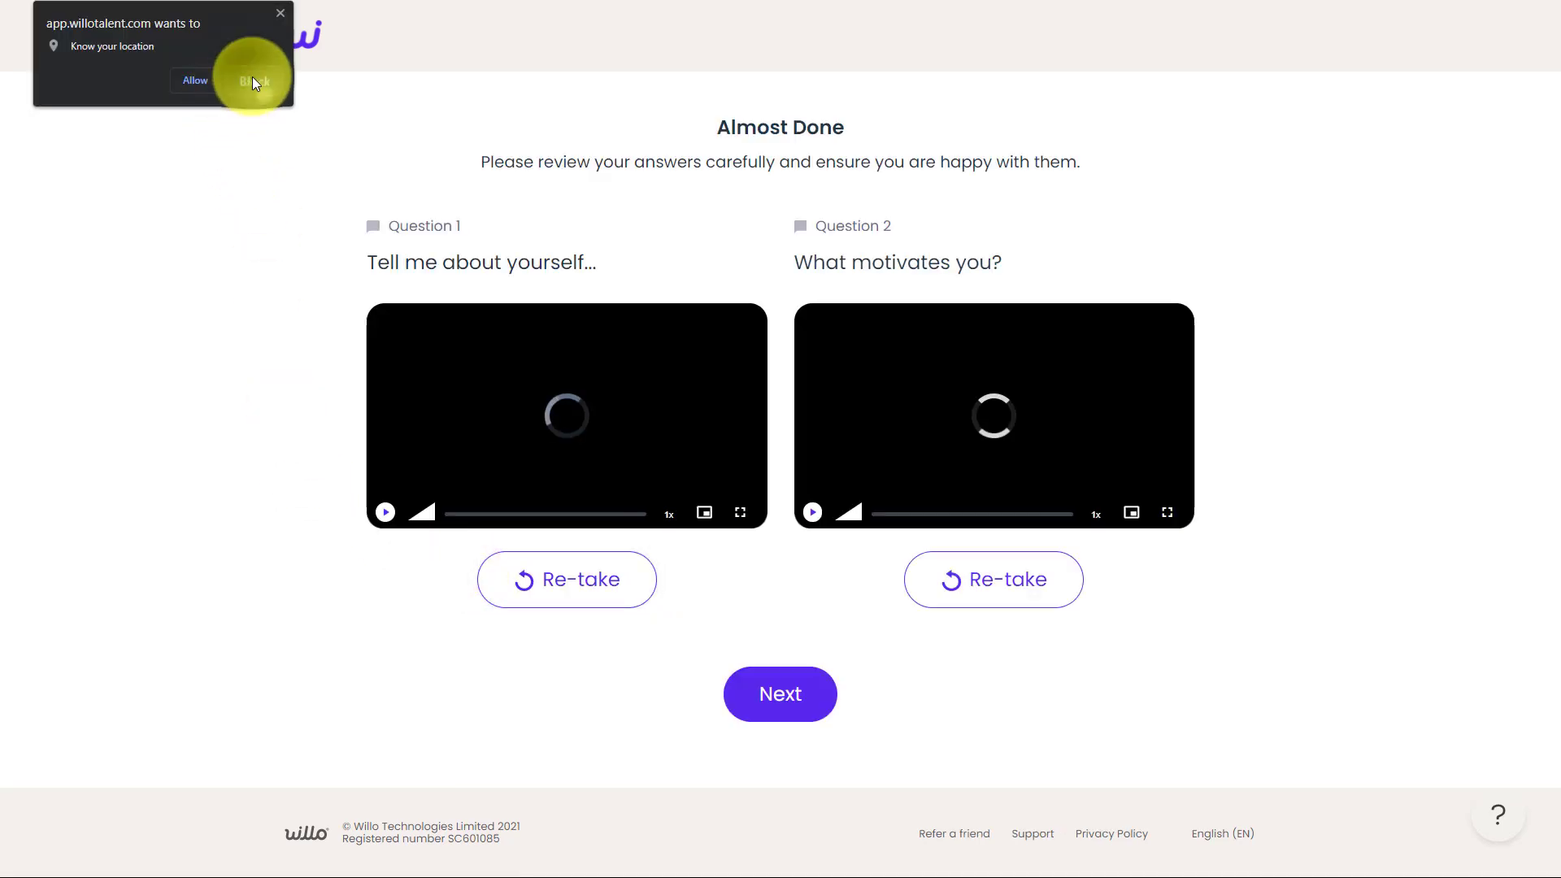
- Block location sharing and continue past the Almost Done review page
click(255, 80)
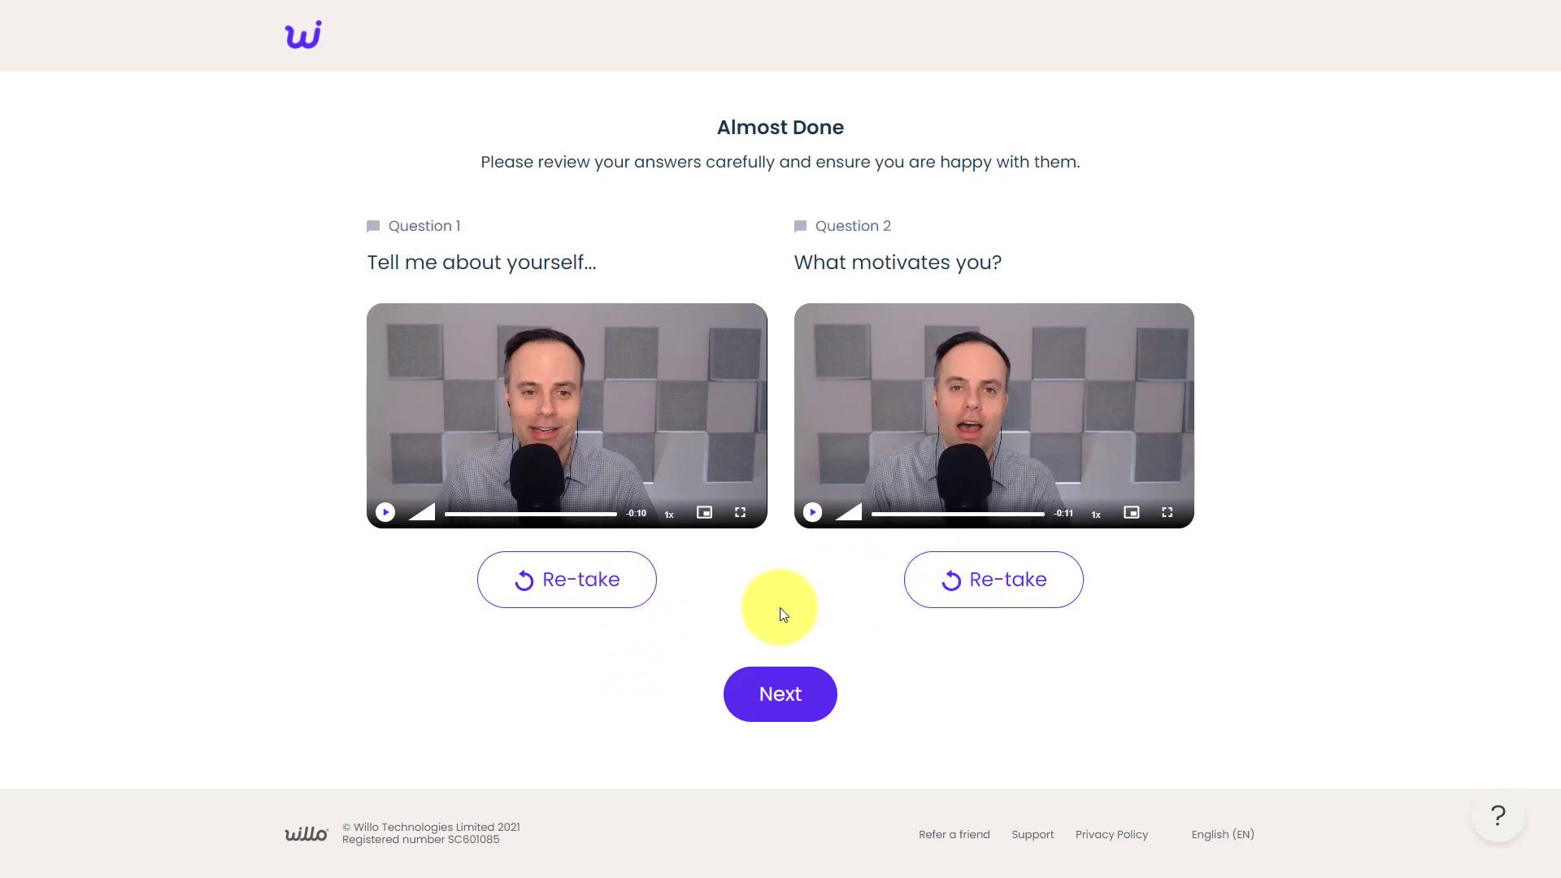
click(793, 688)
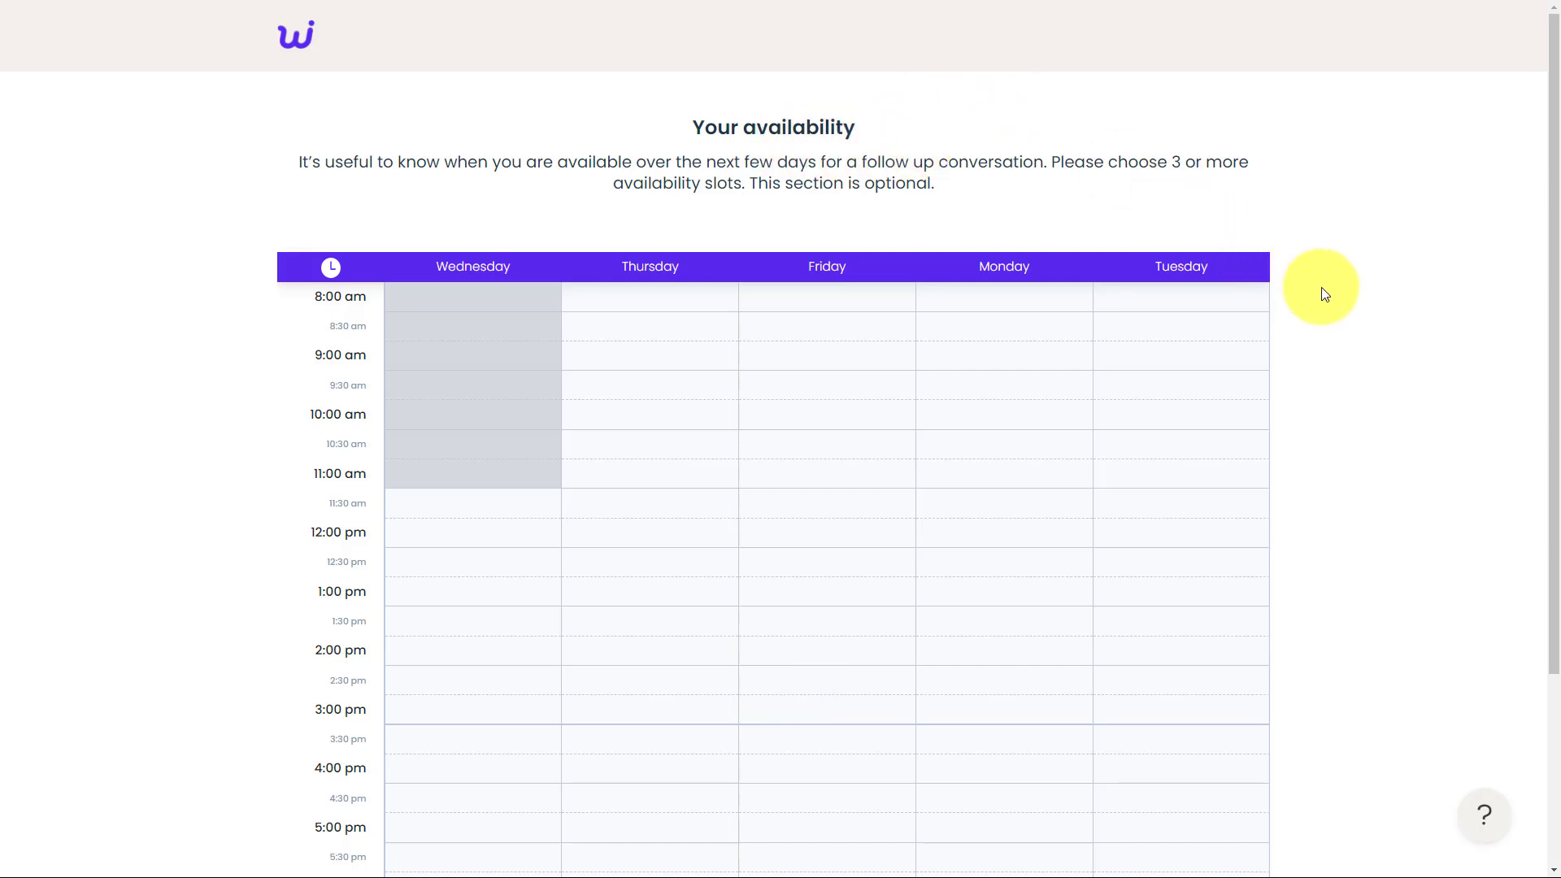
scroll(1339, 294, down, 2)
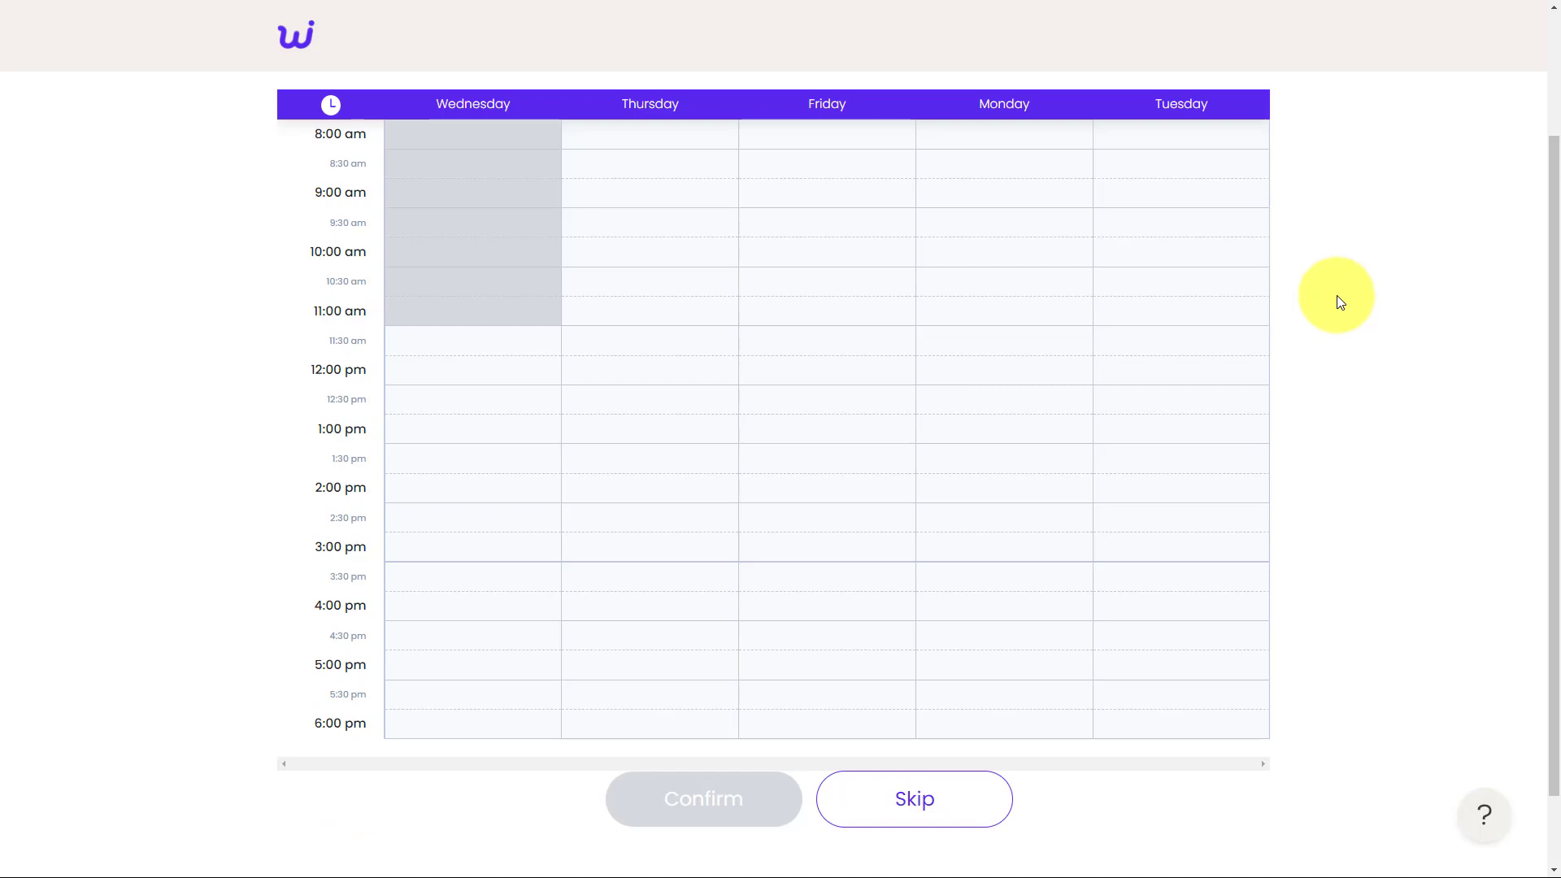
- Select the Thursday 11:00 am, Friday 12:00 pm and Thursday 1:00 pm slots and confirm them
click(645, 311)
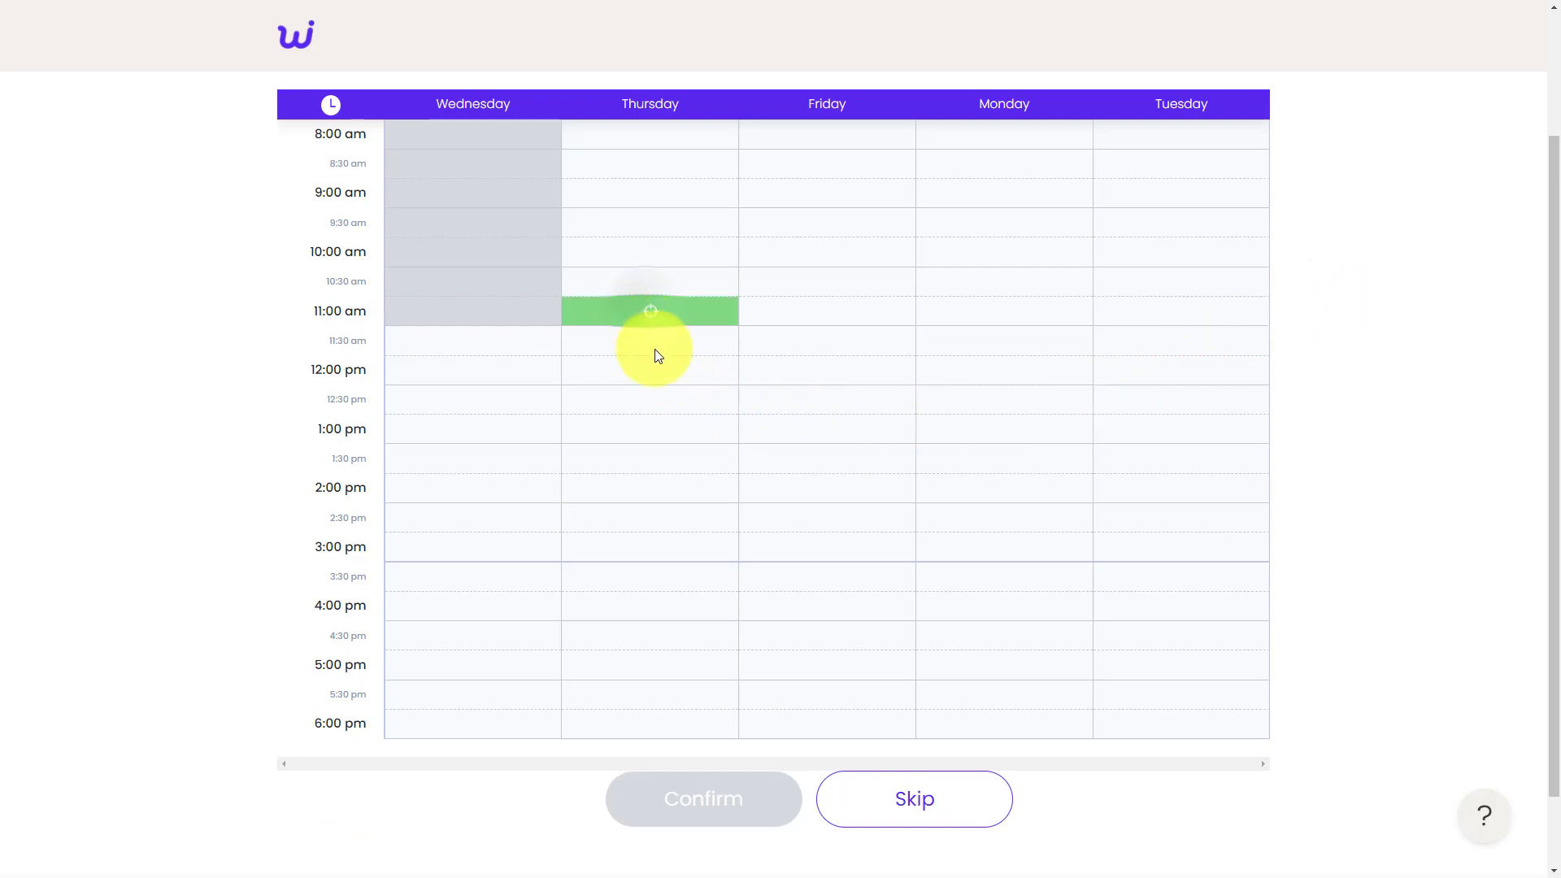
click(822, 379)
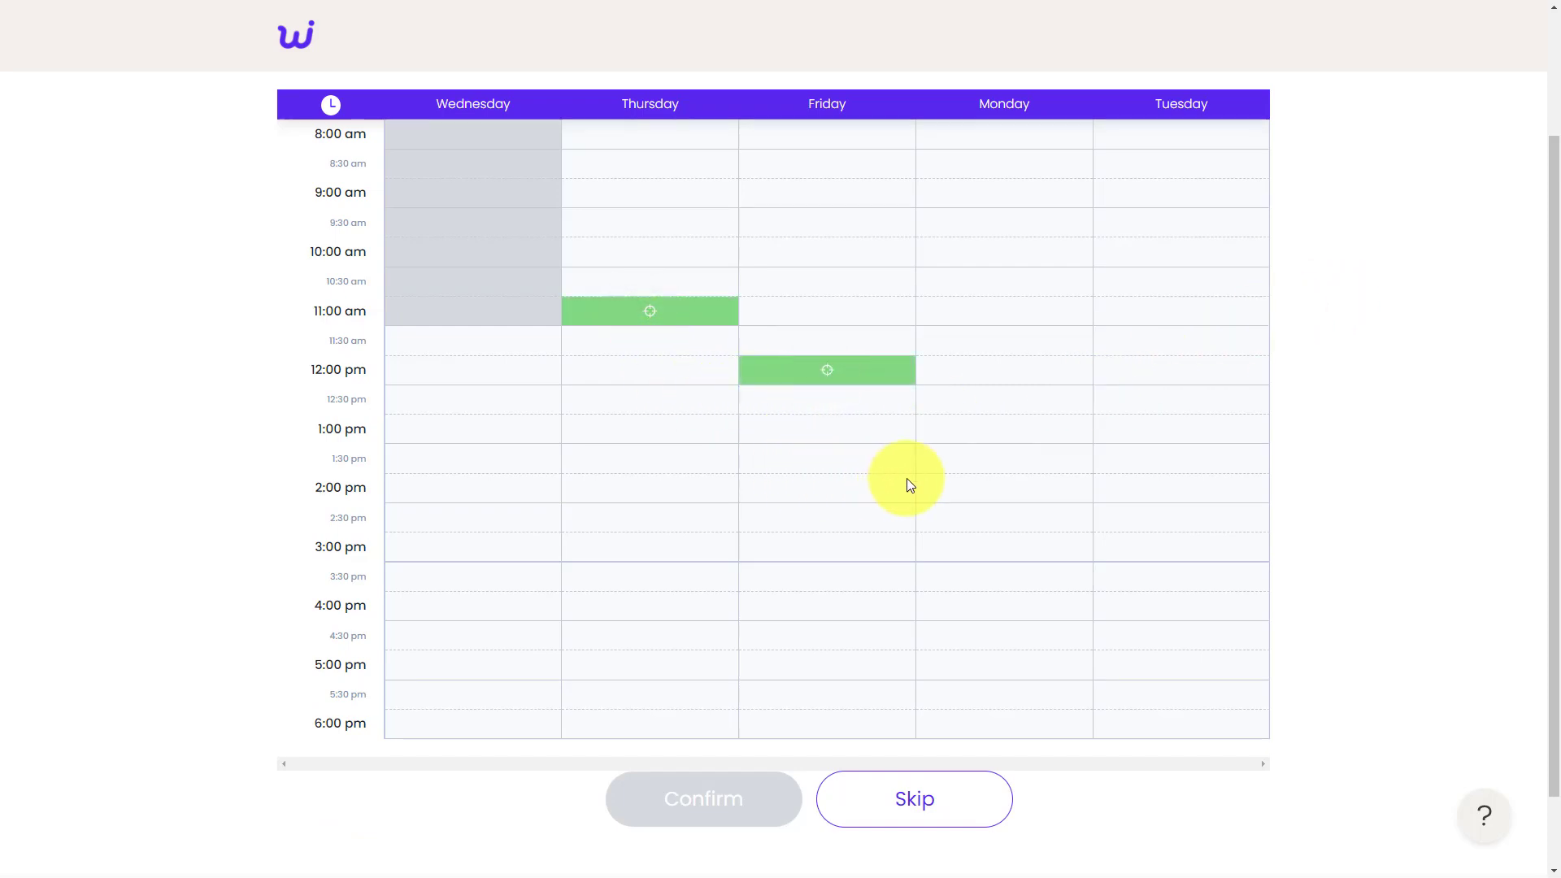
click(659, 429)
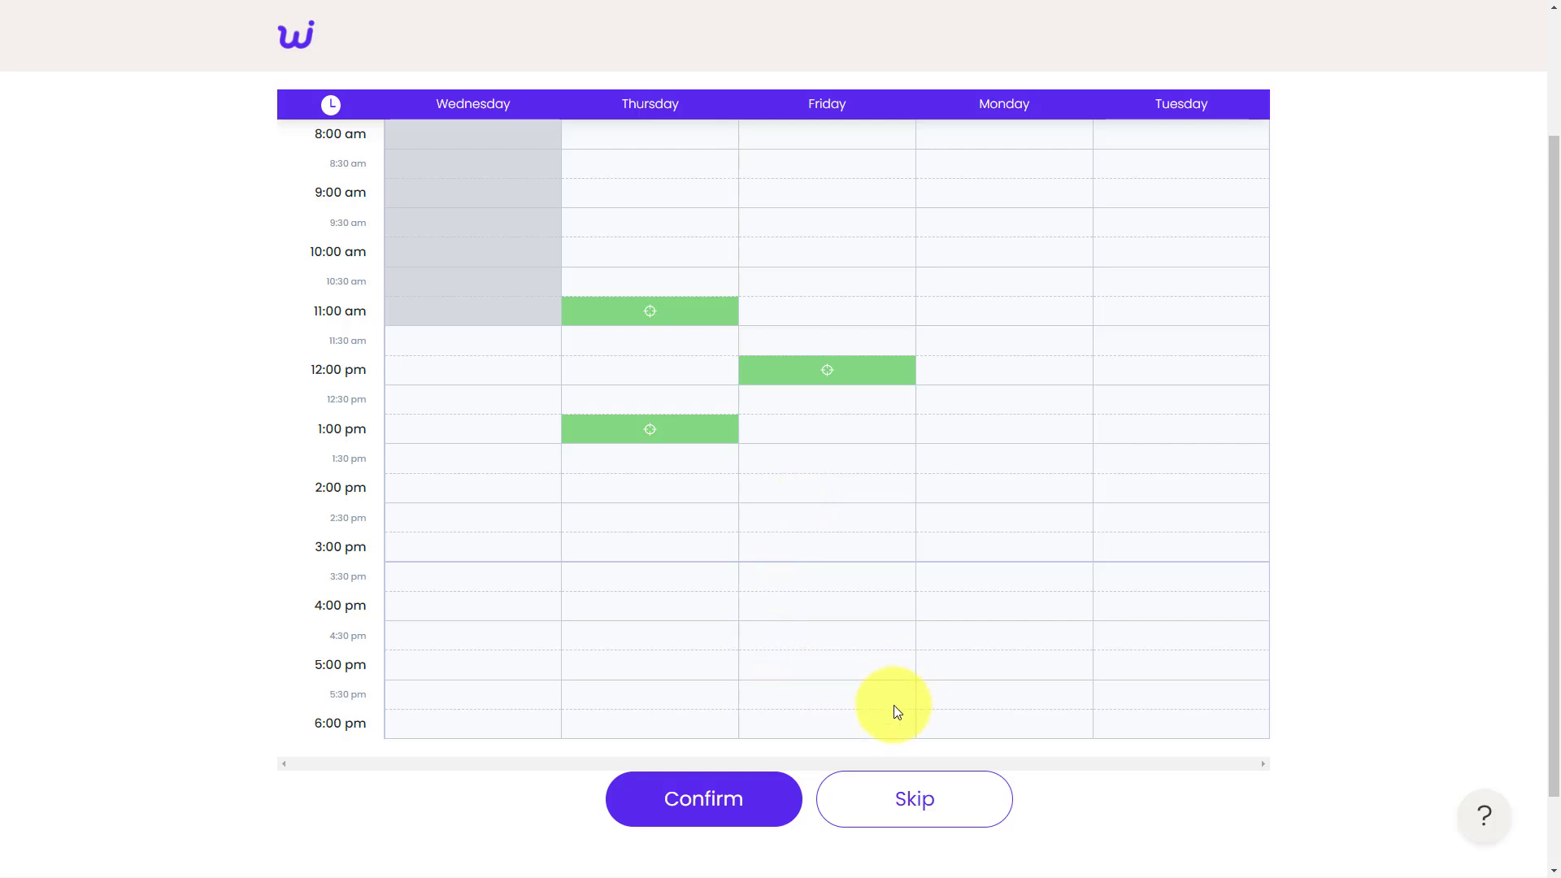
click(686, 814)
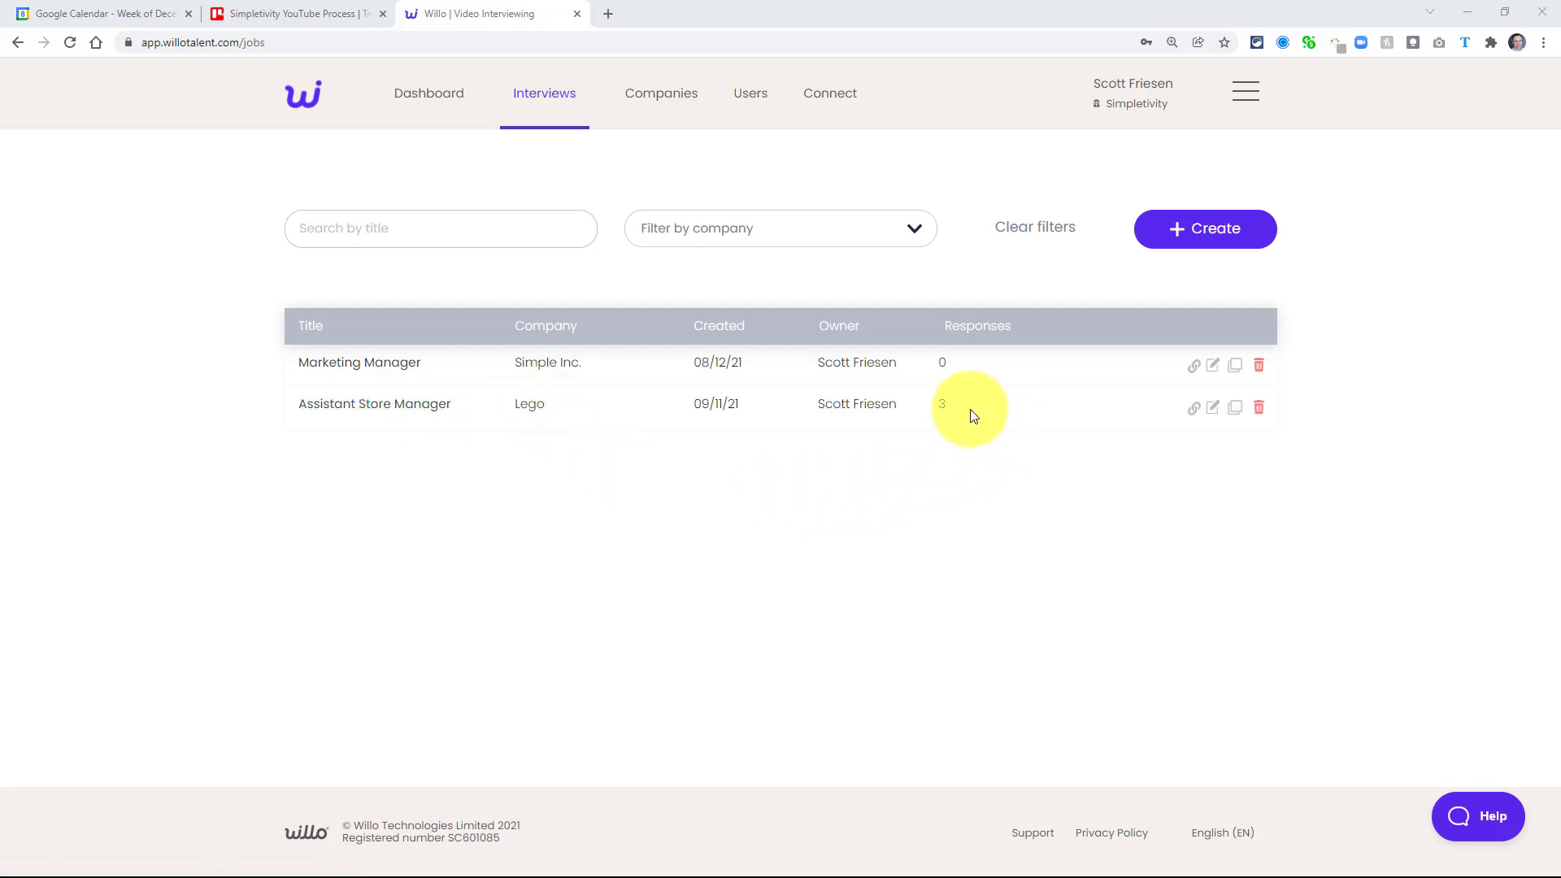
- Open Lego's Assistant Store Manager interview from the interviews list
click(369, 406)
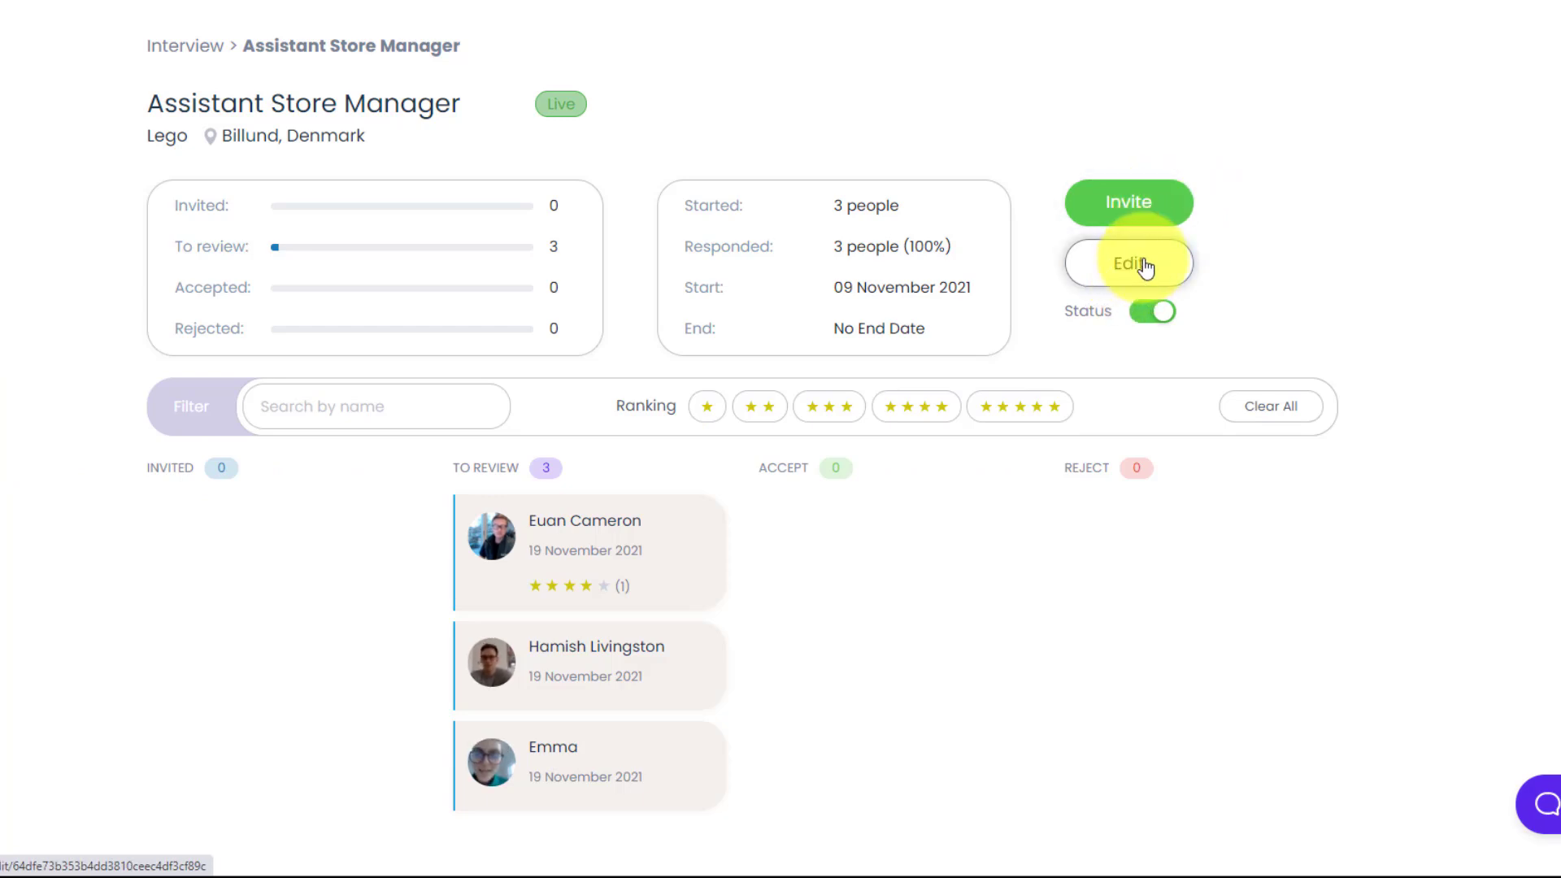
scroll(988, 488, down, 2)
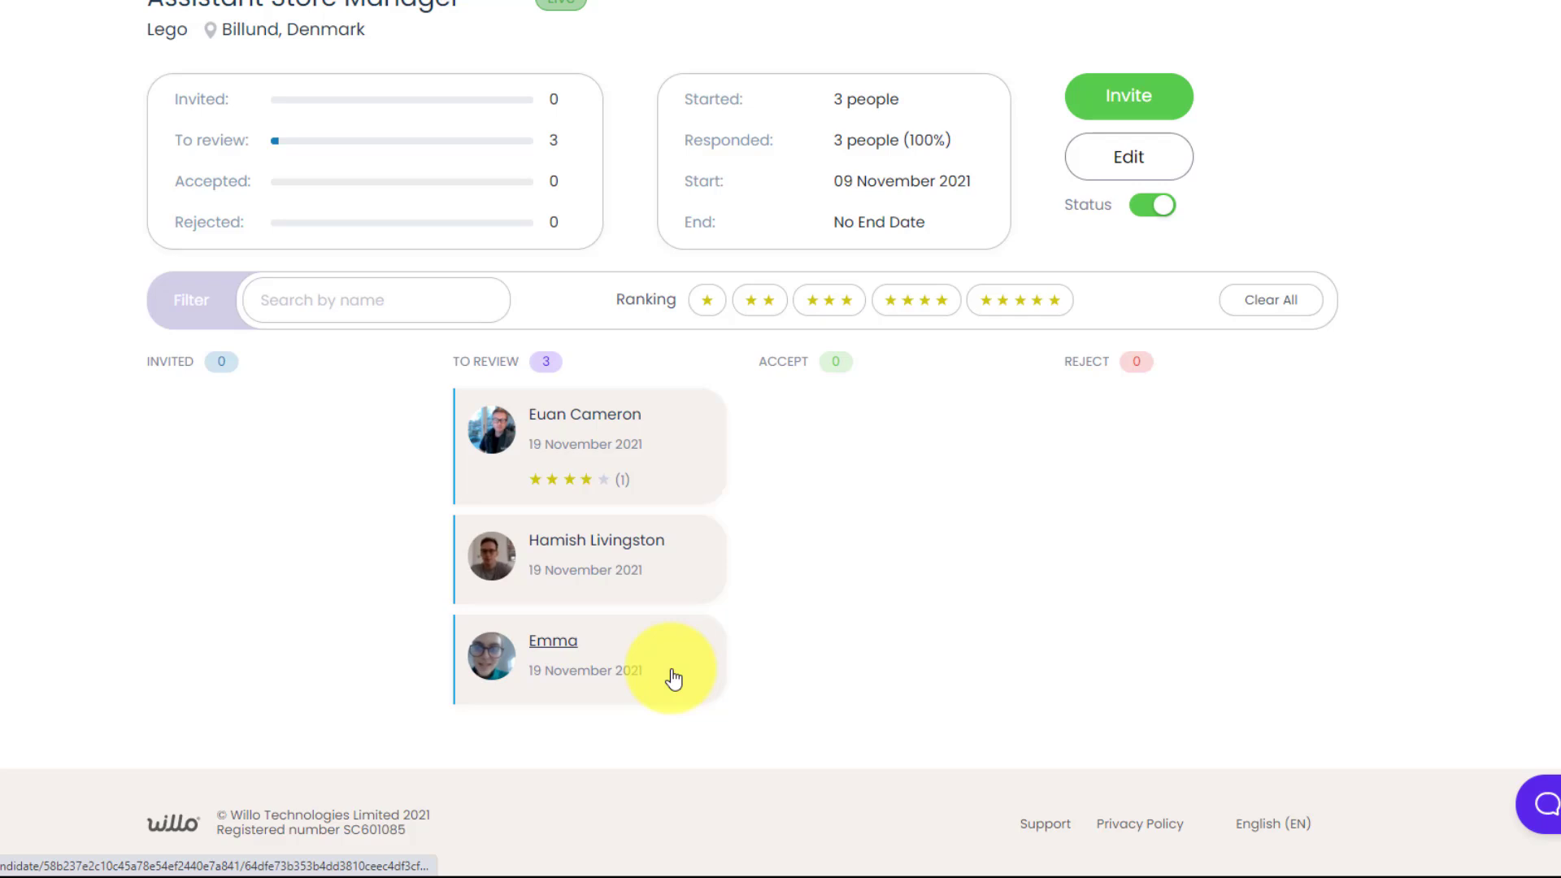
- Open Emma's responses and play her Question 1 answer about her favourite Lego set
click(657, 644)
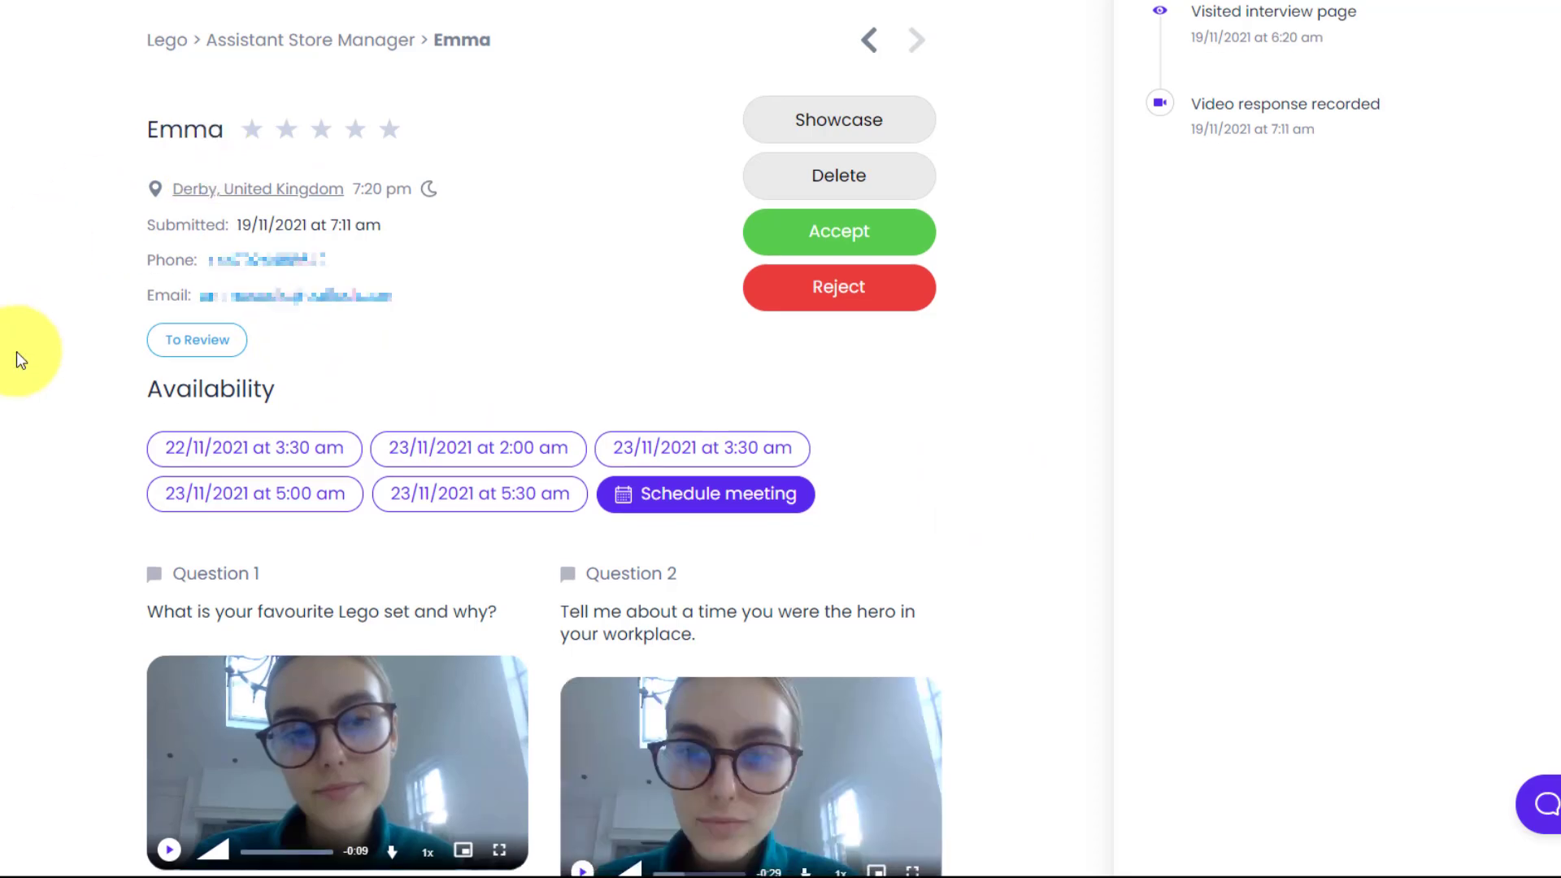
scroll(16, 351, down, 3)
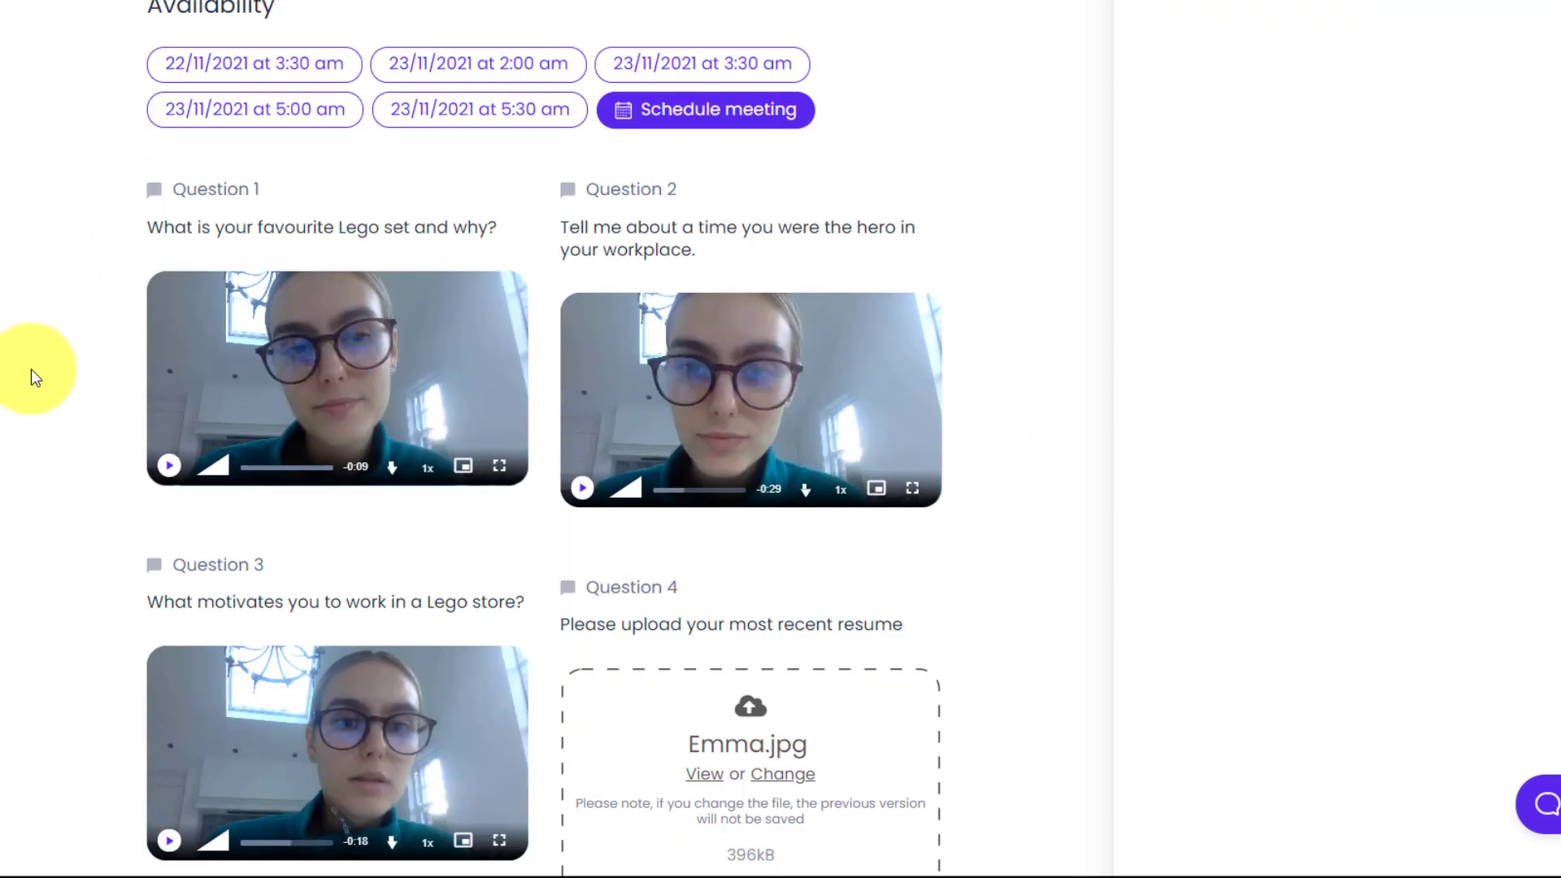
scroll(30, 370, down, 1)
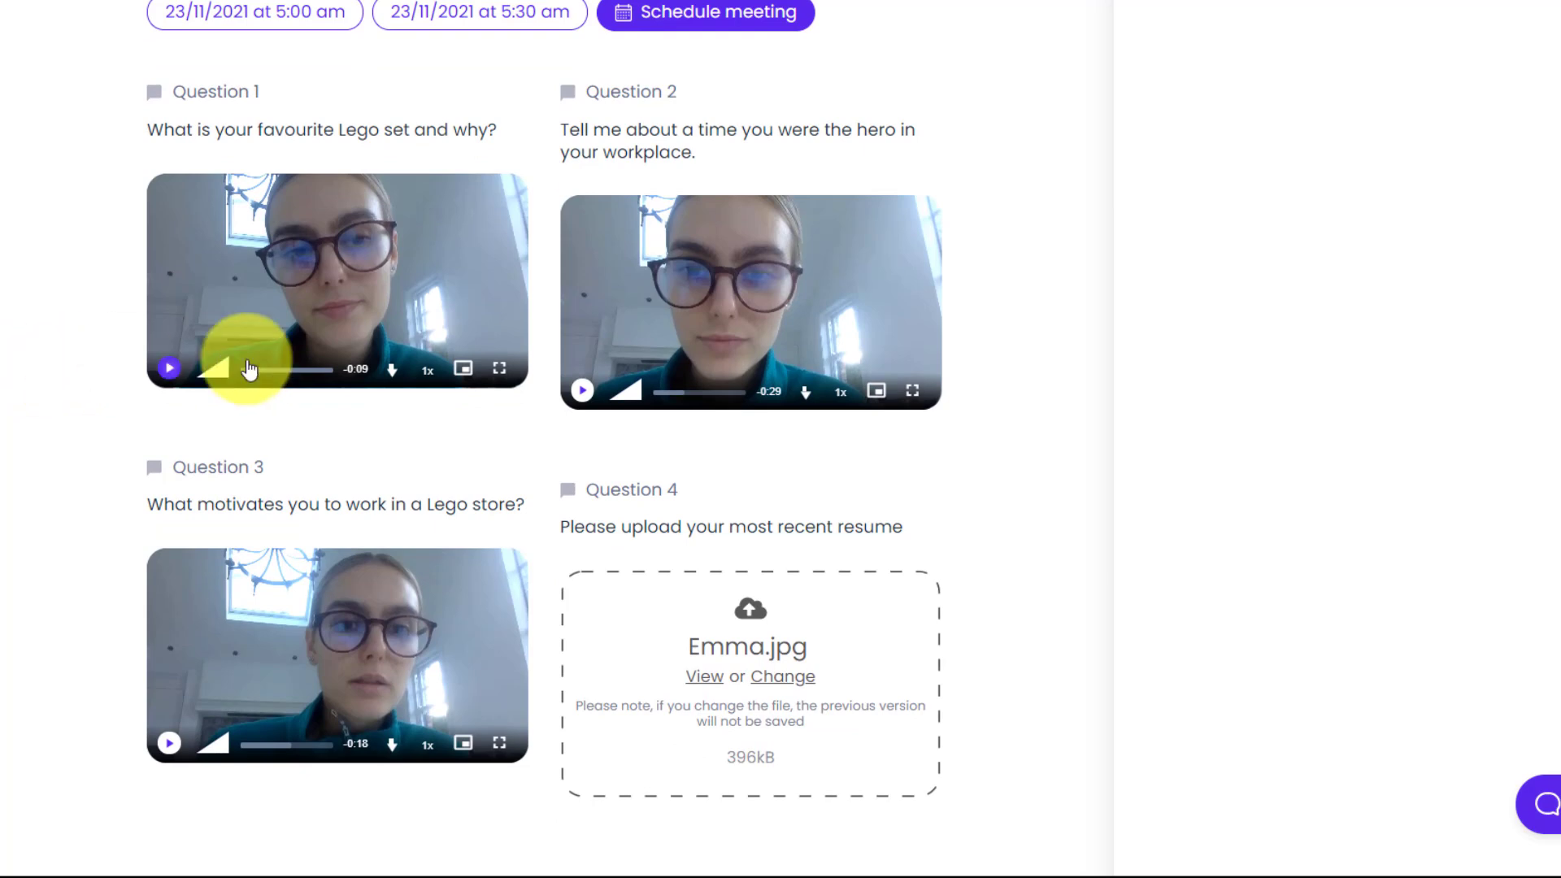
click(170, 370)
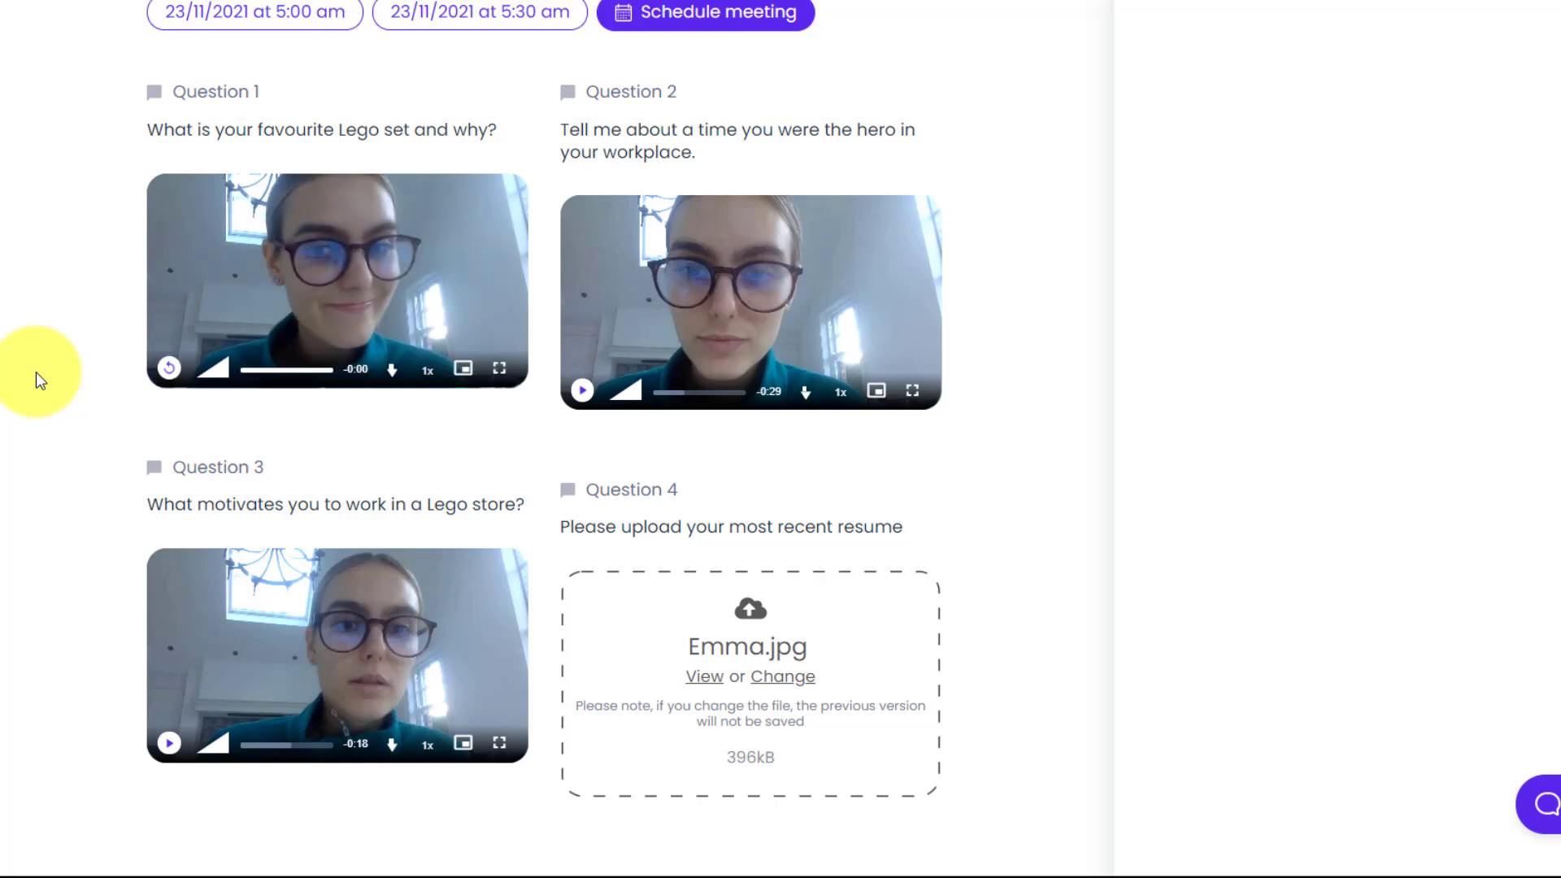
scroll(35, 372, up, 2)
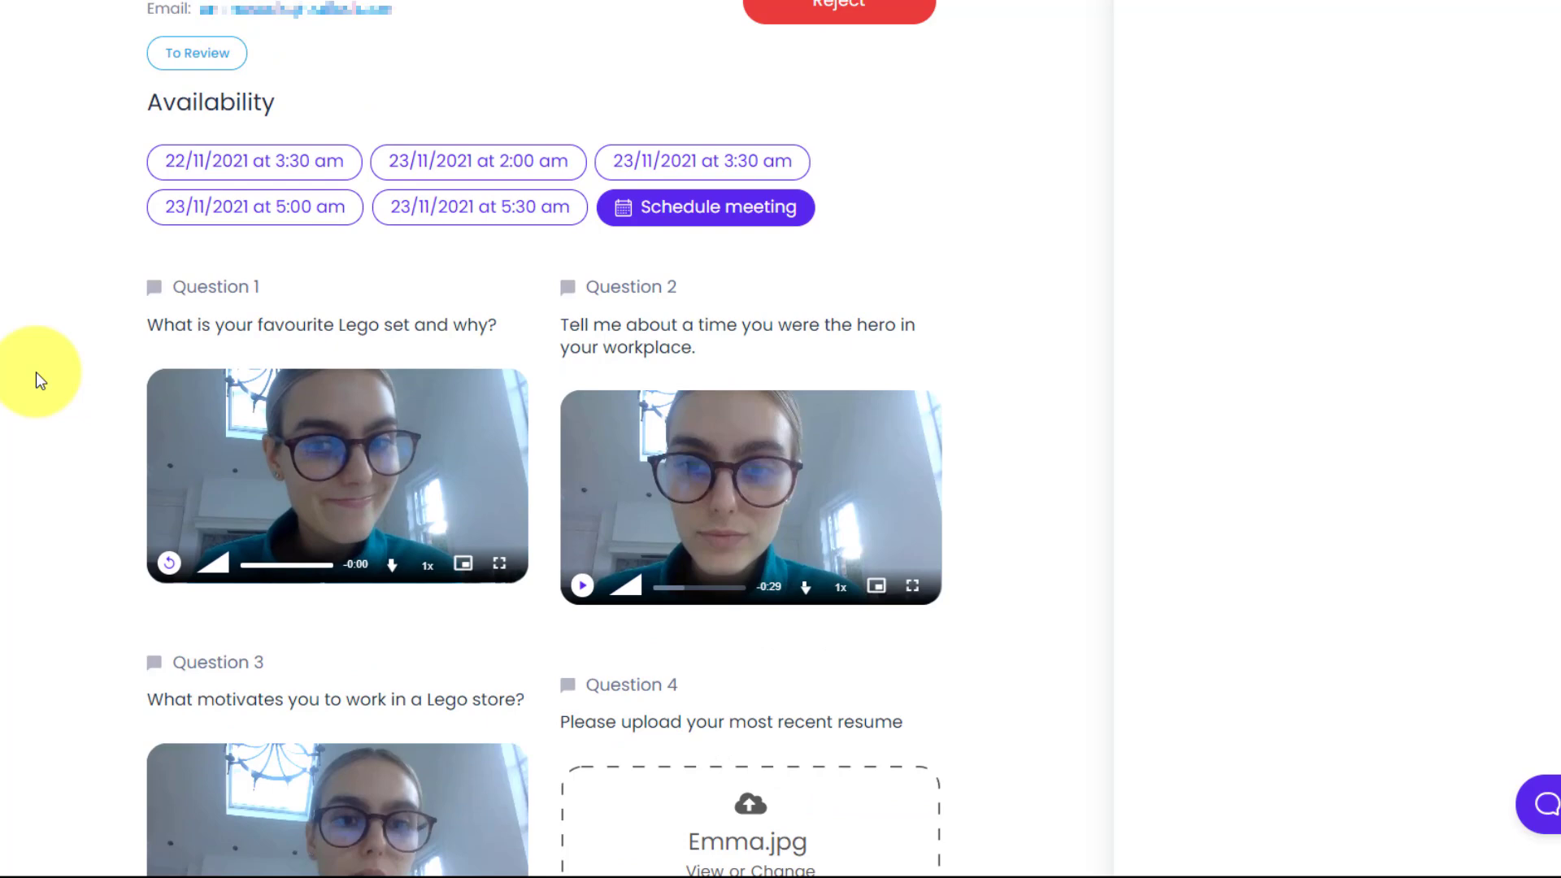
scroll(36, 379, down, 2)
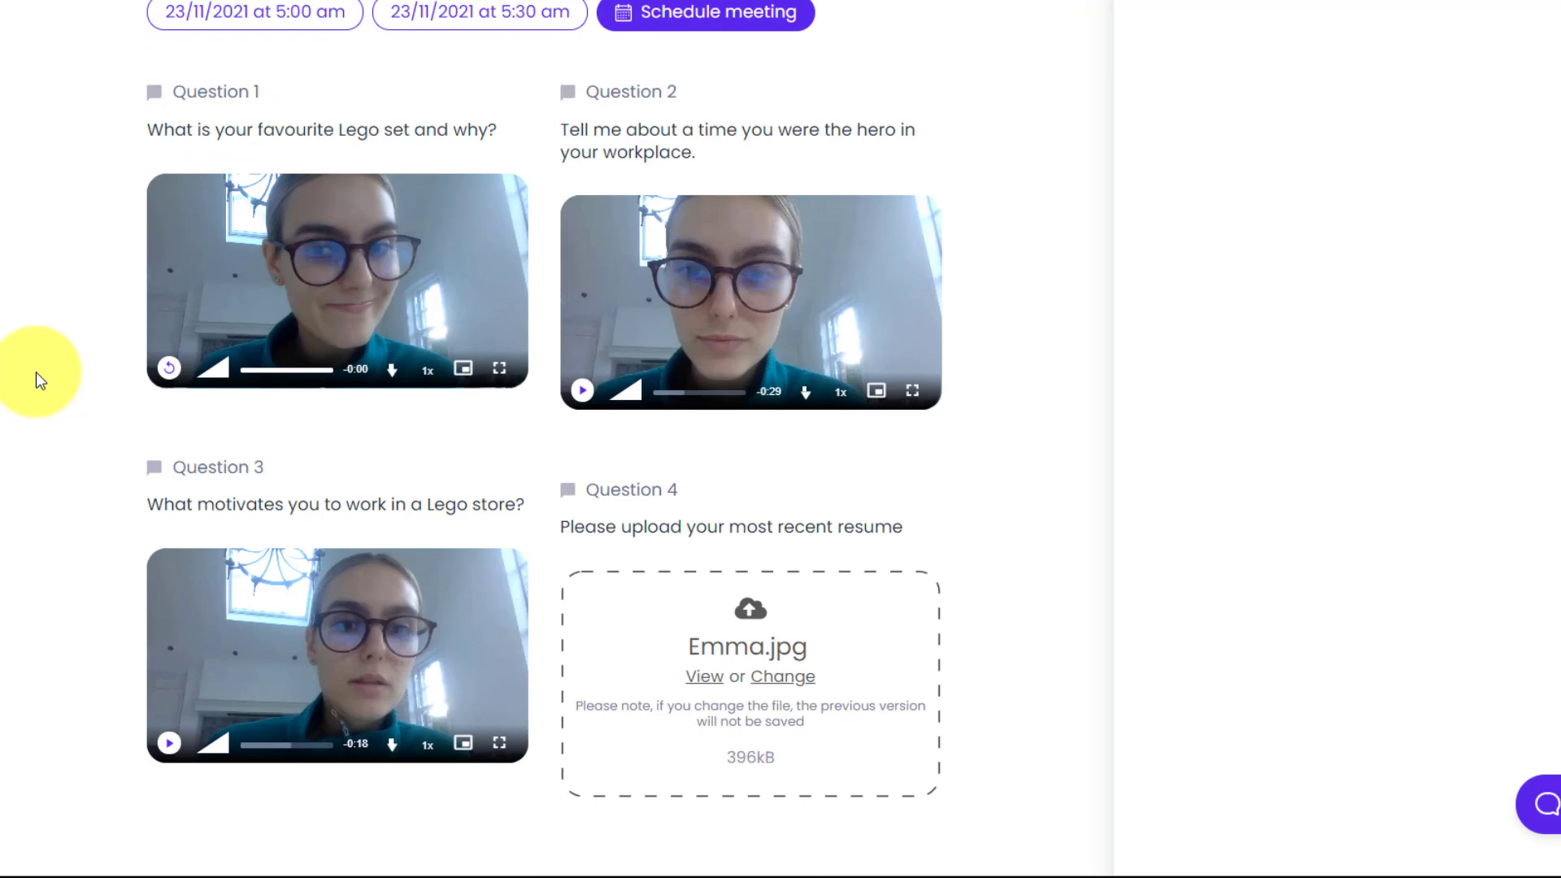
scroll(35, 379, up, 2)
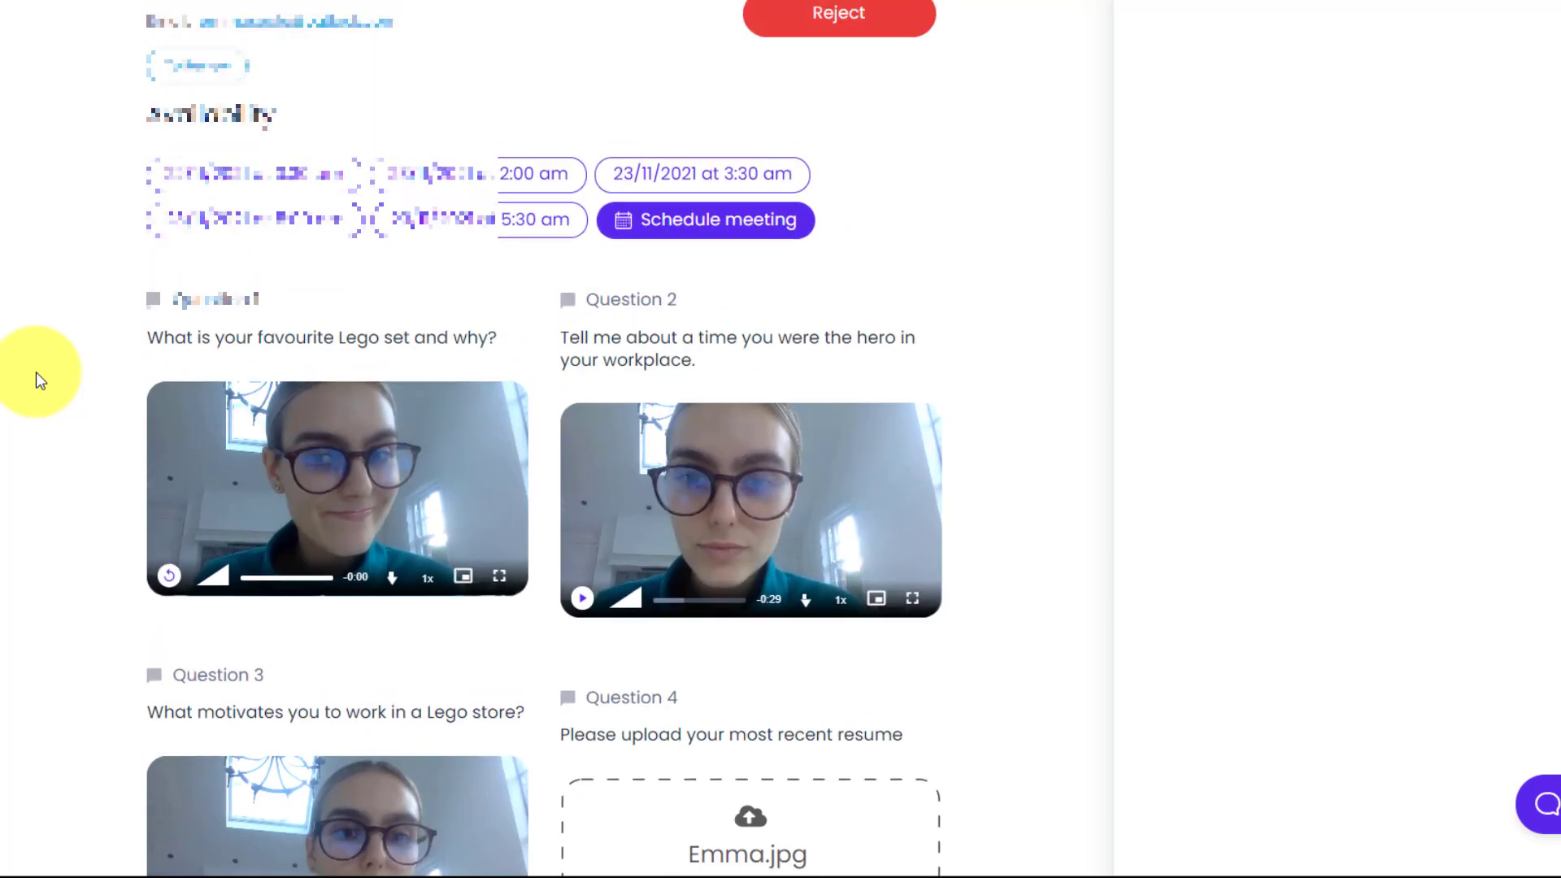
scroll(36, 380, up, 2)
scroll(36, 372, up, 1)
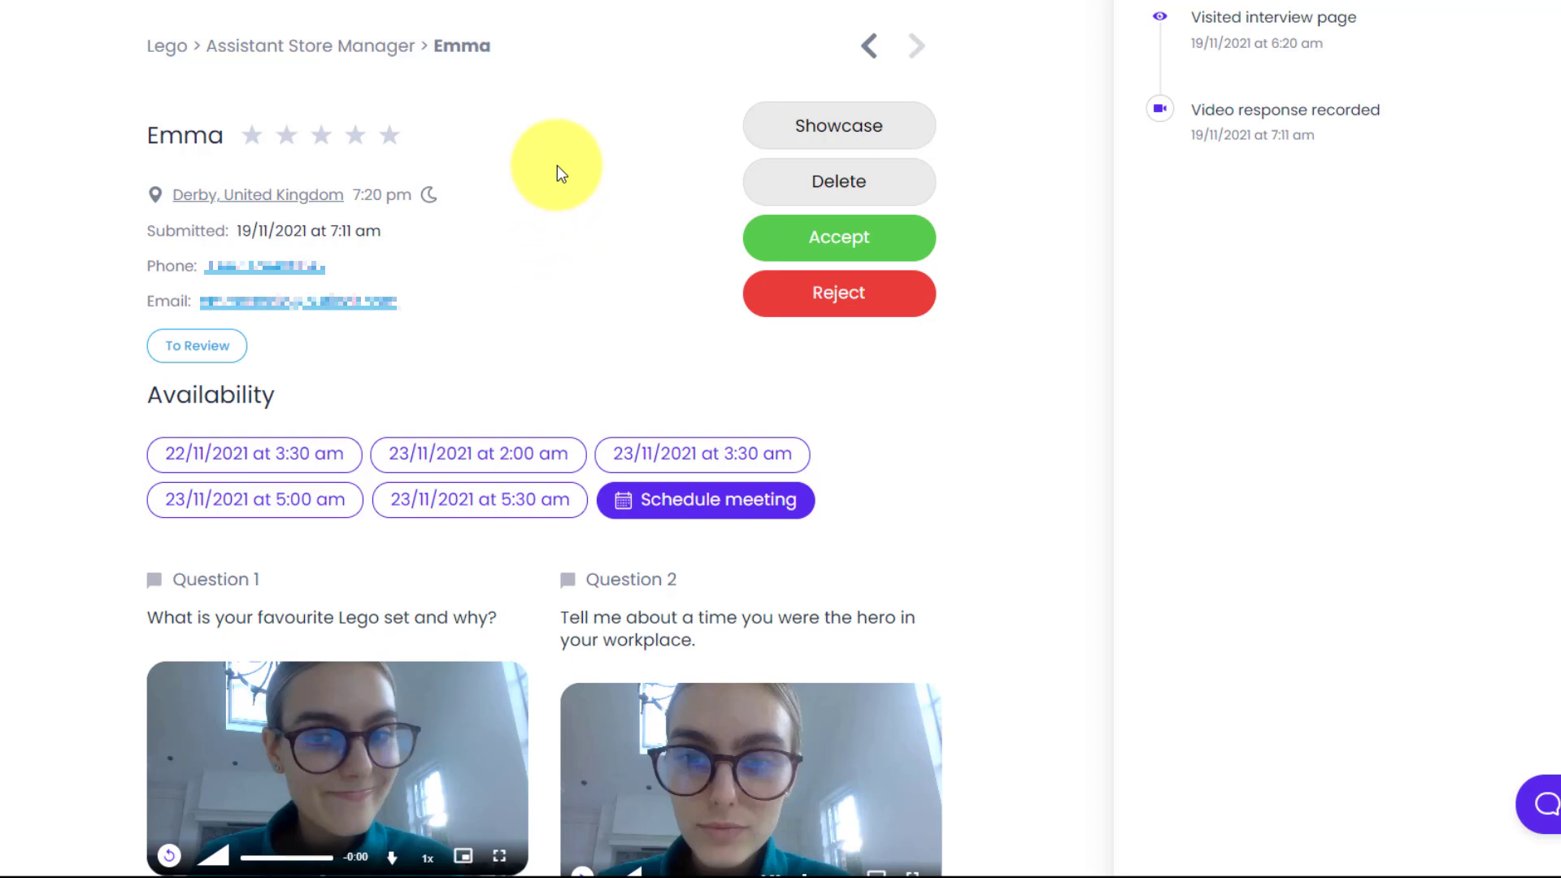
- Rate Emma four stars using the star row beside her name
click(357, 140)
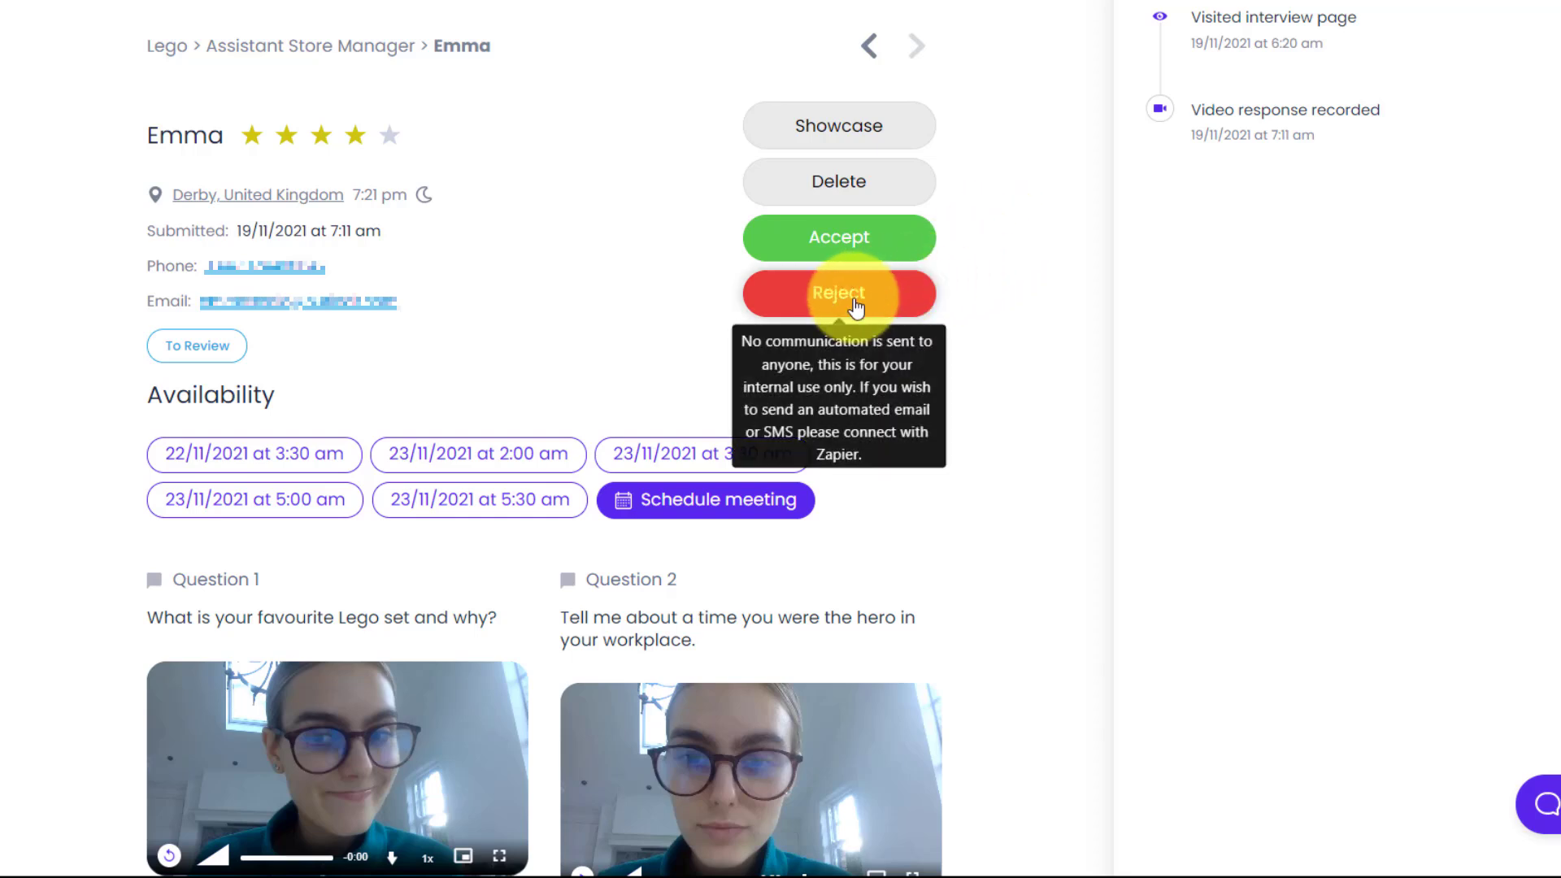
mouse_move(839, 293)
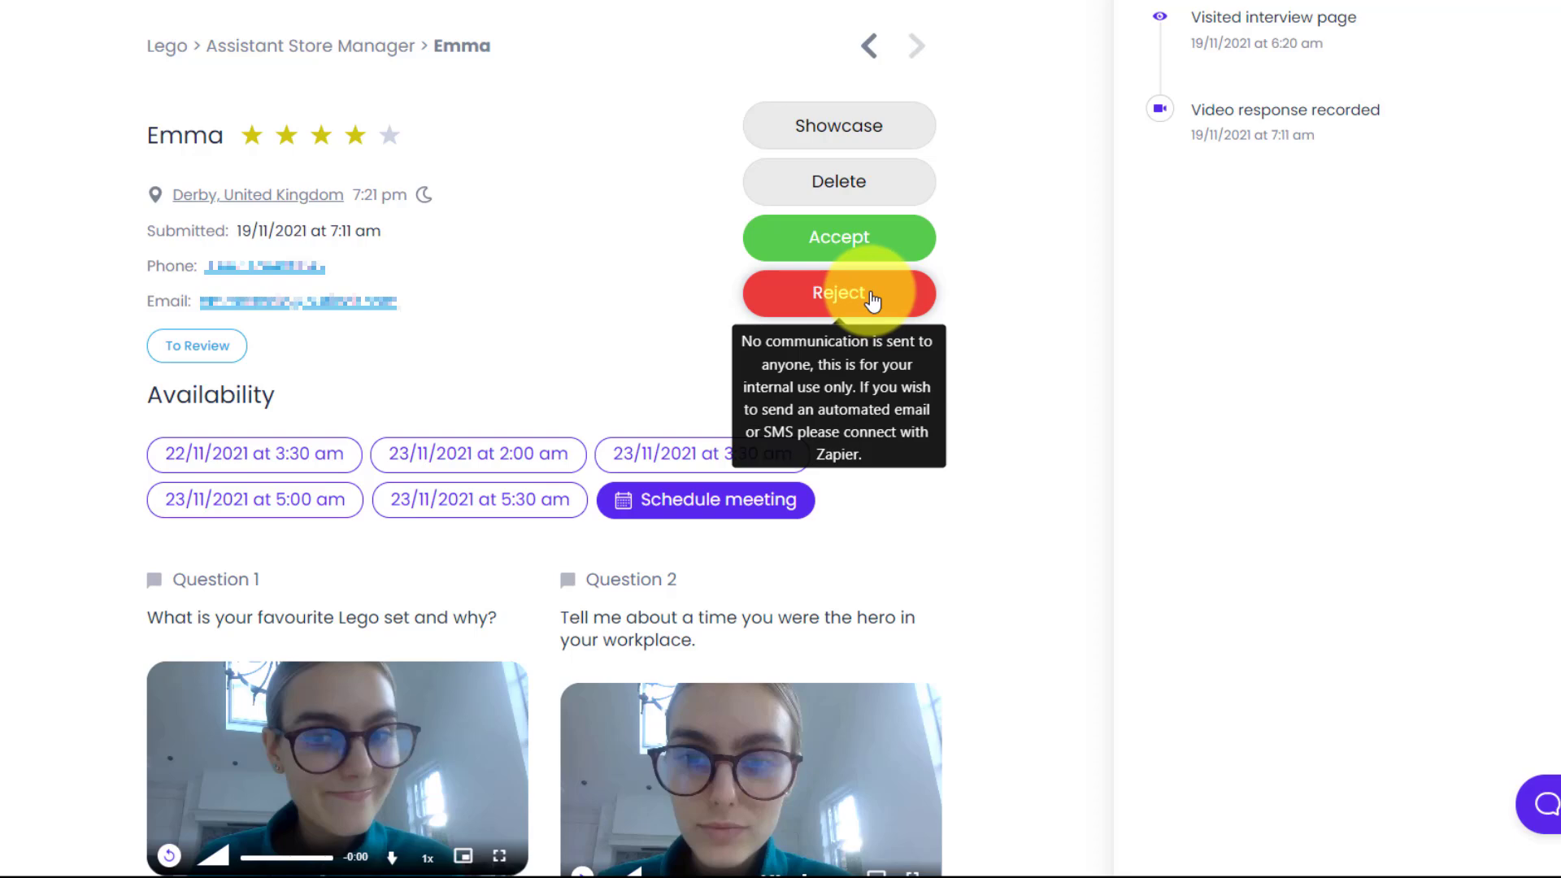
scroll(1030, 294, down, 5)
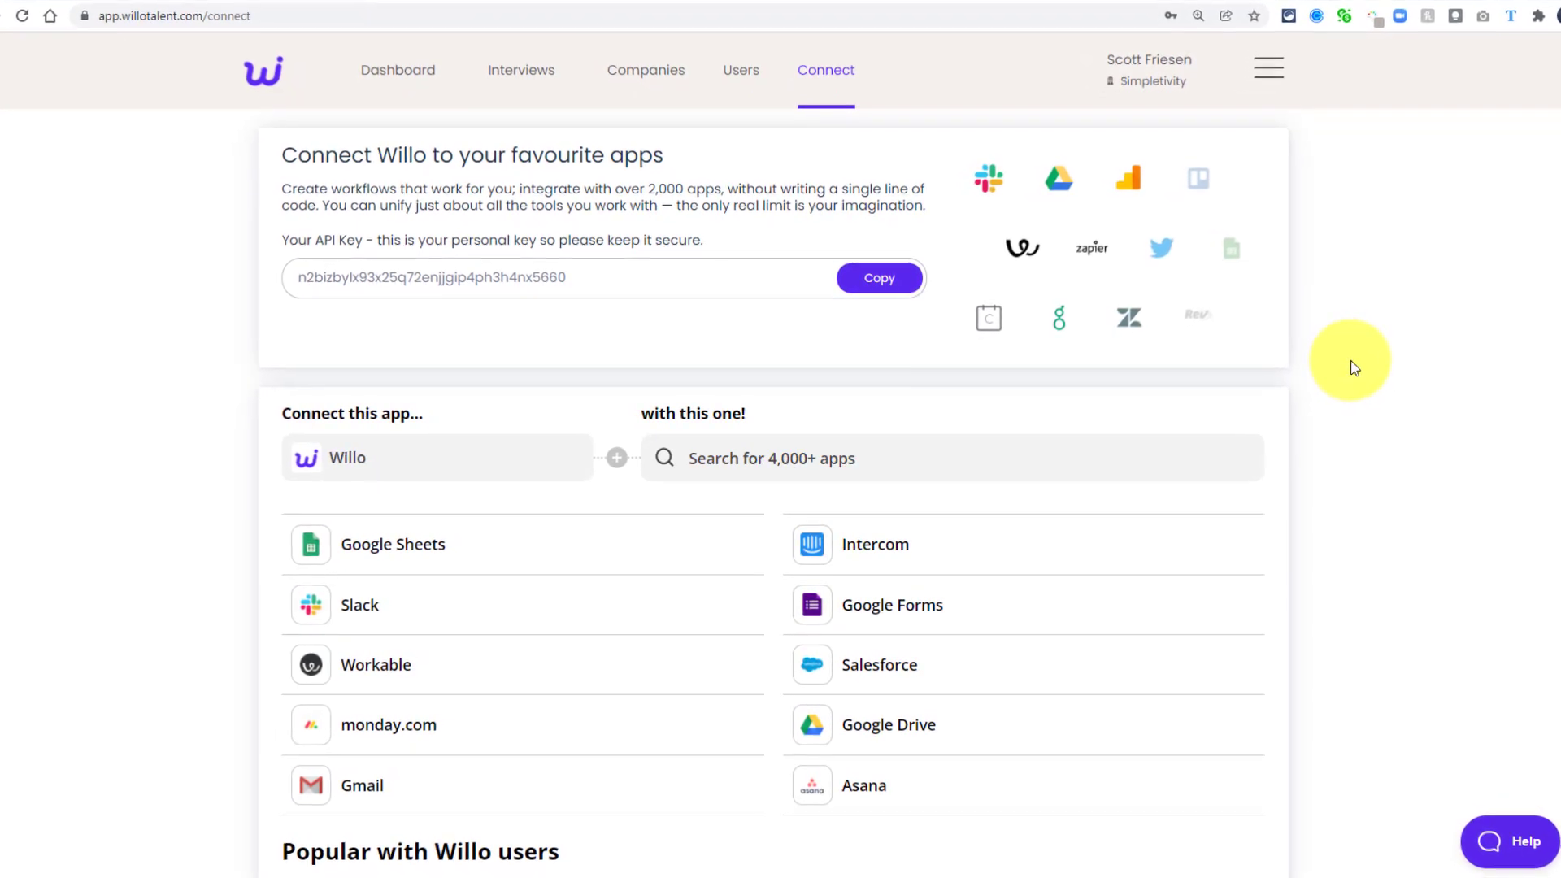
scroll(1357, 359, down, 2)
scroll(1358, 360, down, 2)
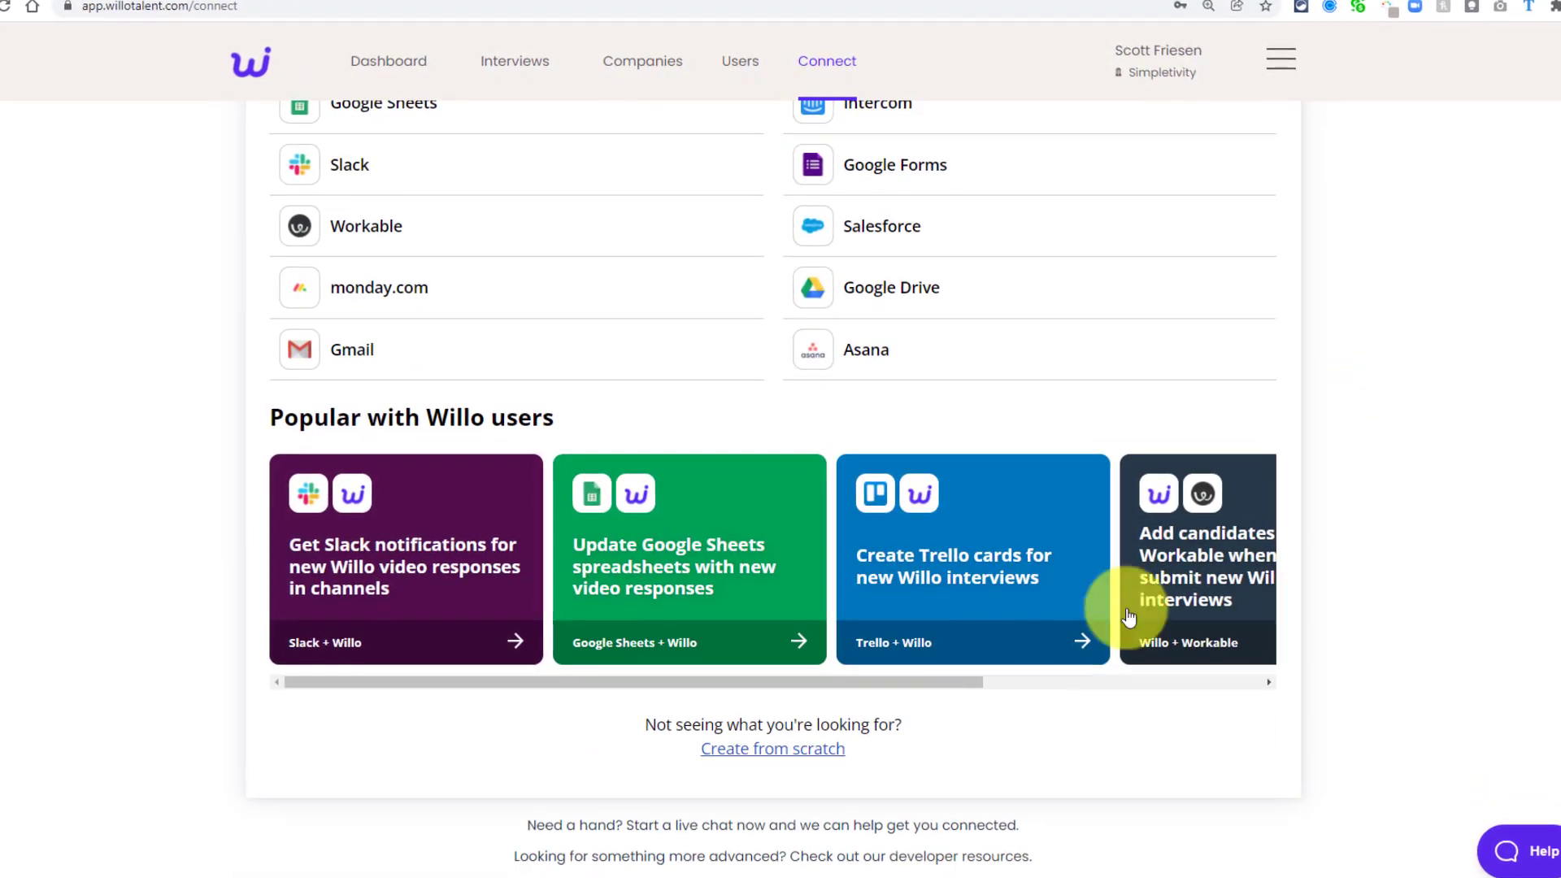